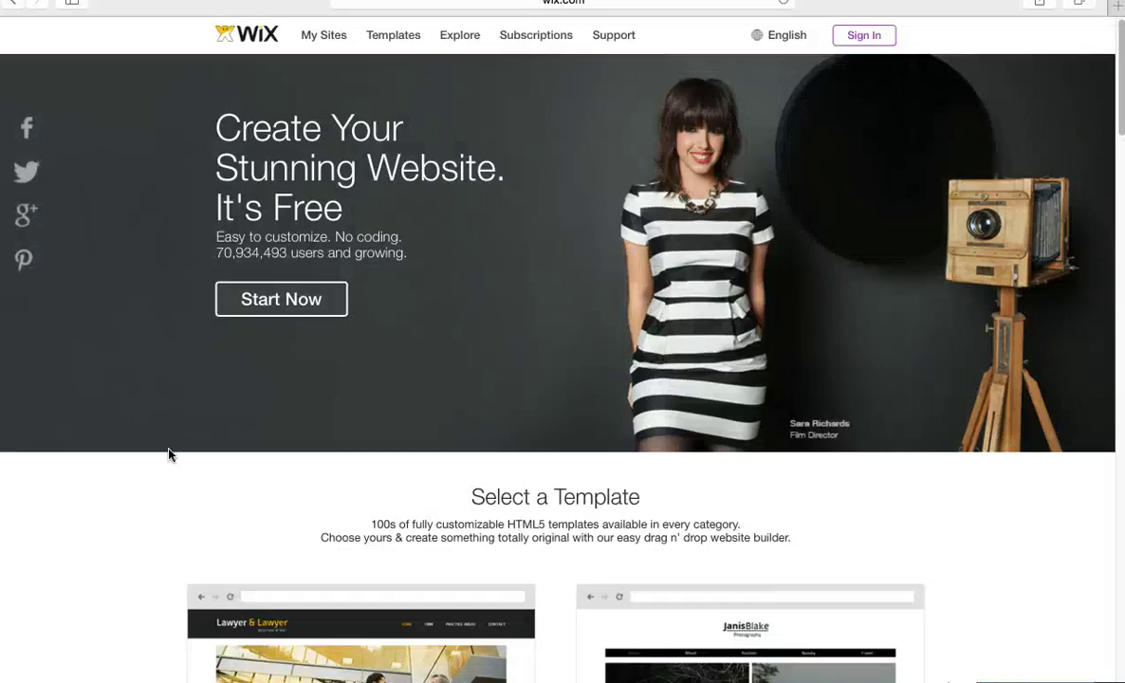
# Open and dismiss the Wix Sign In form, then exit Safari full screen to show the task panel.
pyautogui.click(866, 42)
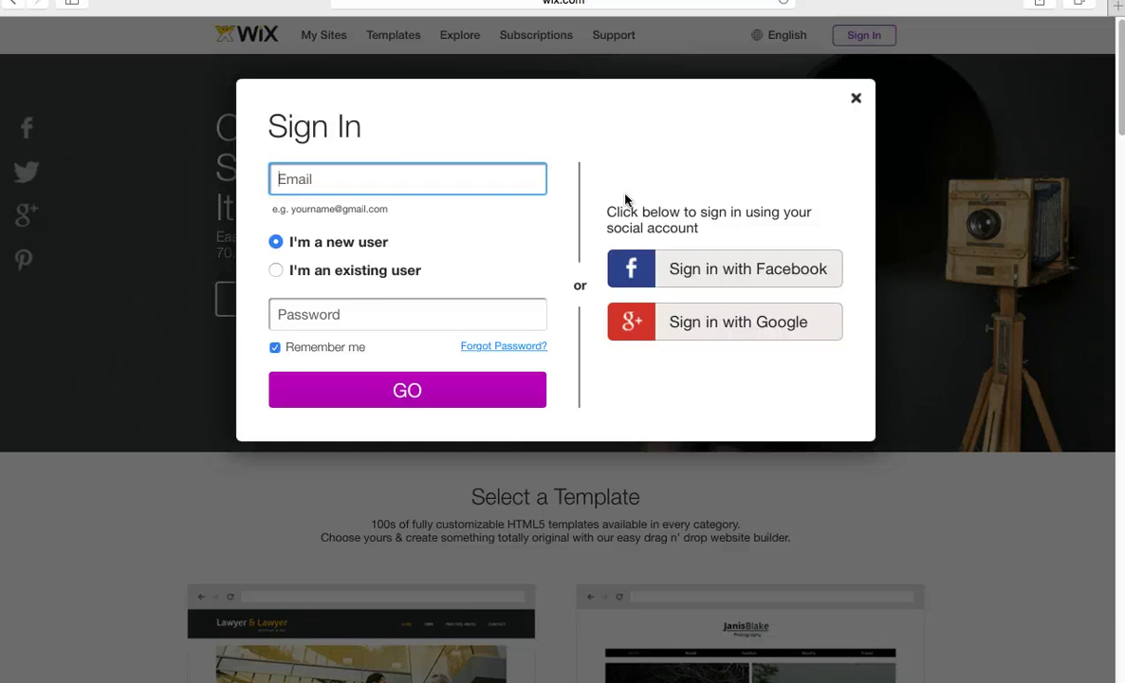
pyautogui.click(856, 99)
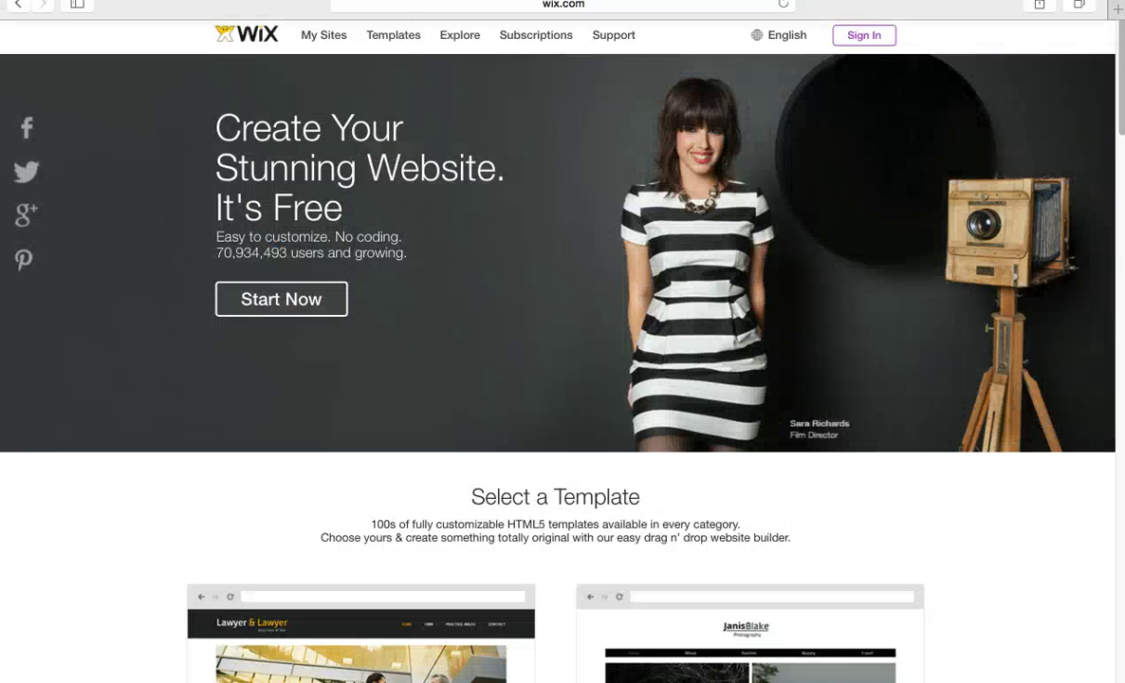
pyautogui.click(47, 21)
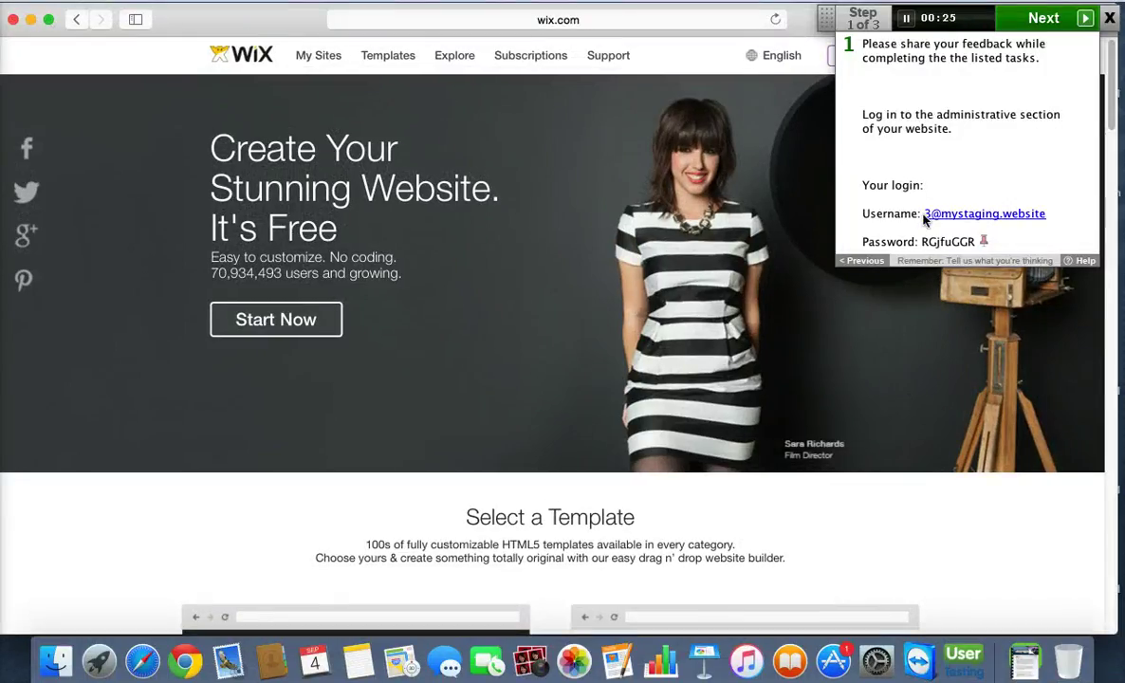
# Highlight the login username, go full screen and try the Sign In form as an existing user.
pyautogui.moveTo(926, 218); pyautogui.dragTo(1044, 217)
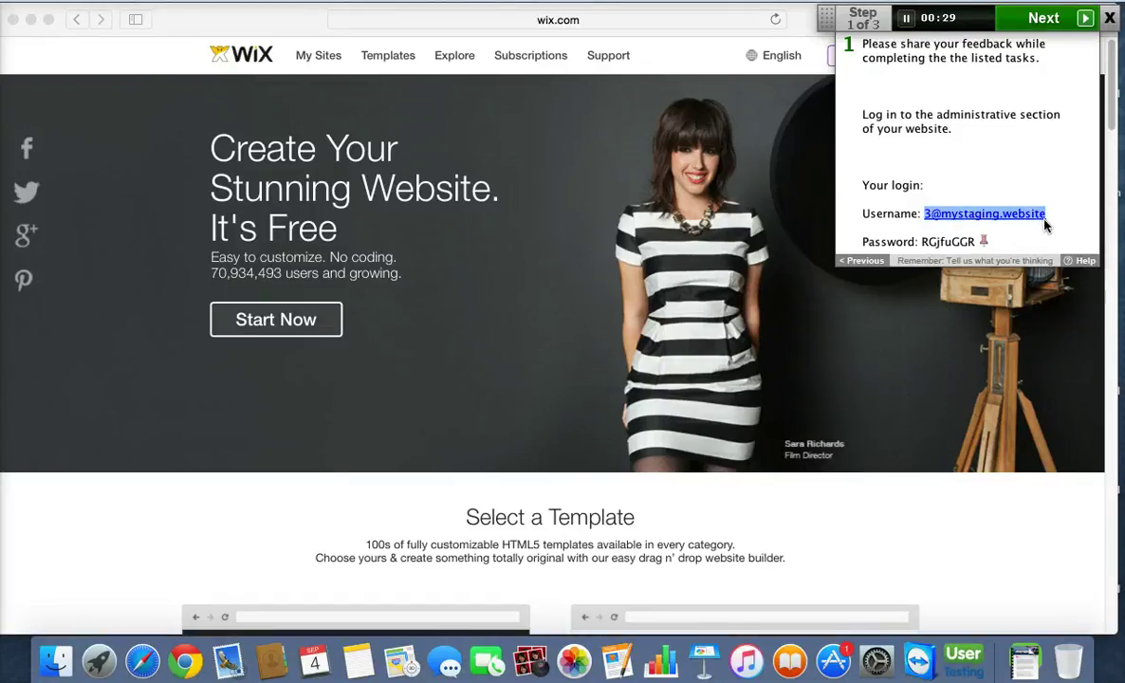
pyautogui.click(651, 194)
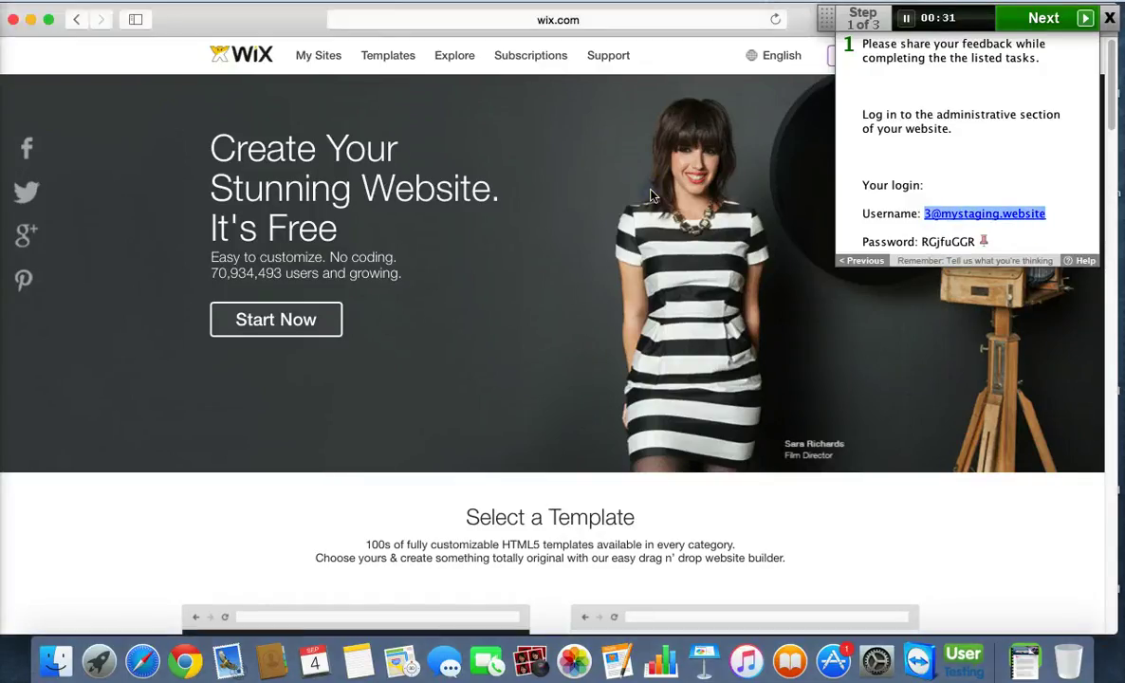
pyautogui.click(49, 19)
pyautogui.click(873, 39)
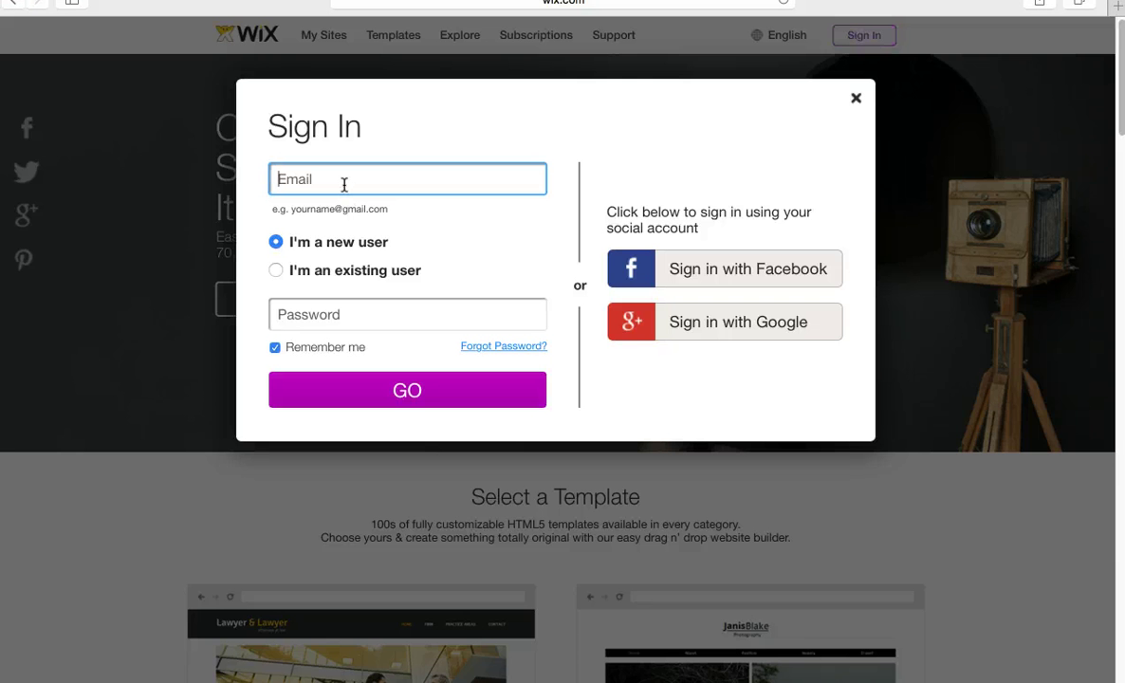
pyautogui.click(276, 270)
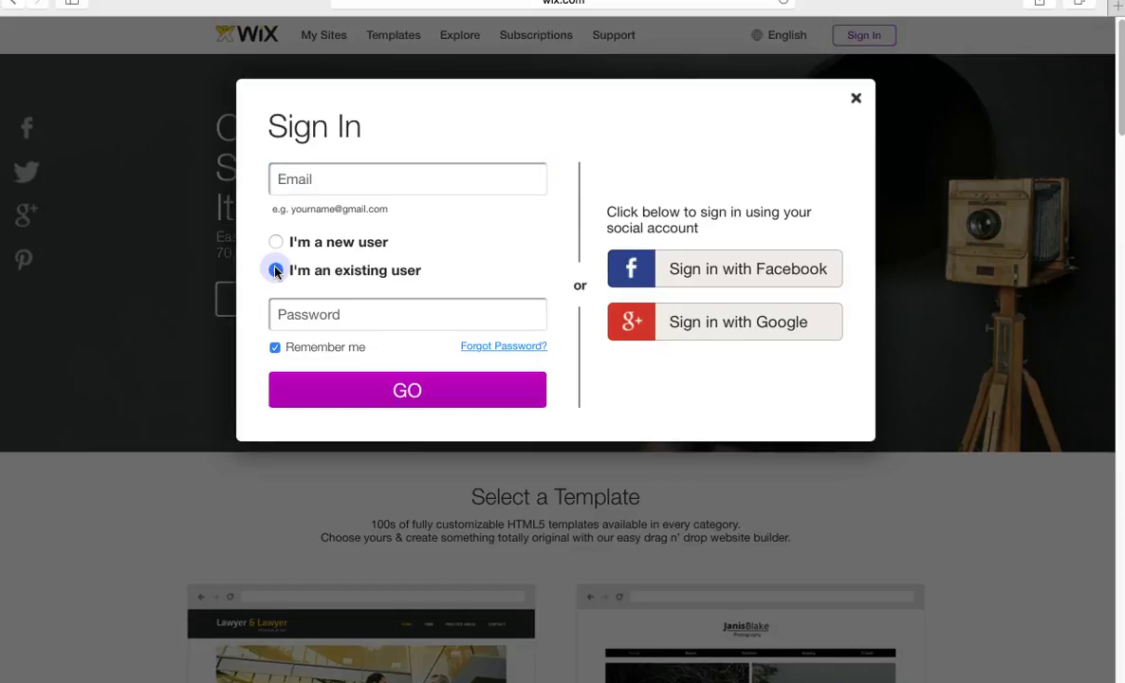
pyautogui.click(425, 174)
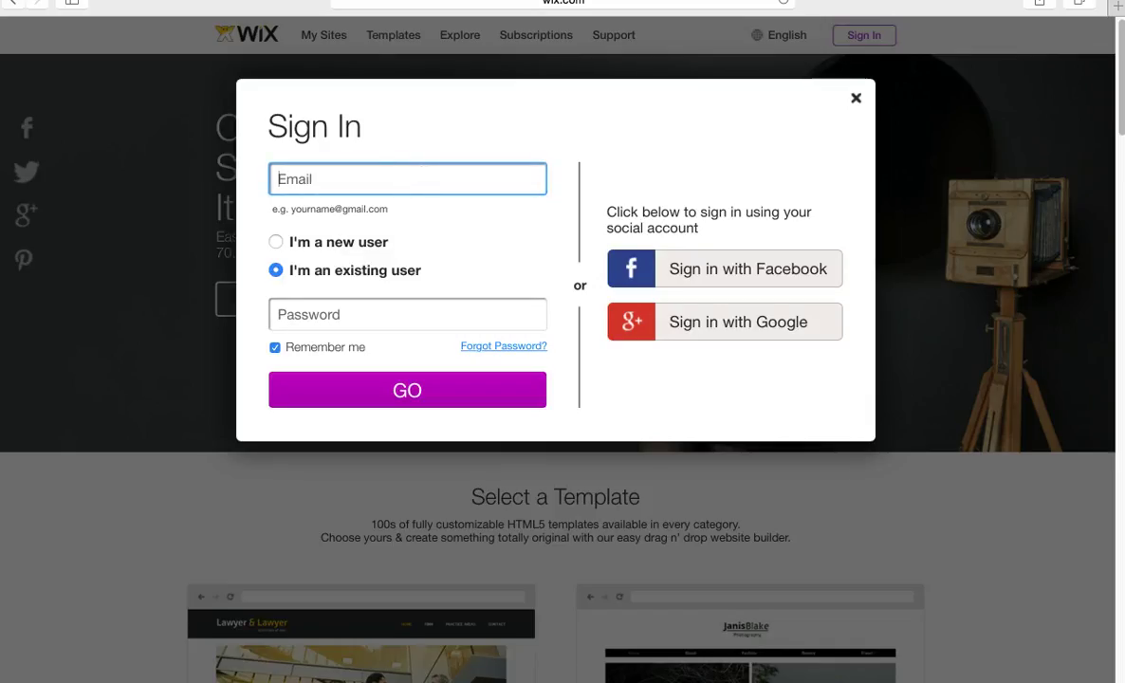
pyautogui.click(857, 102)
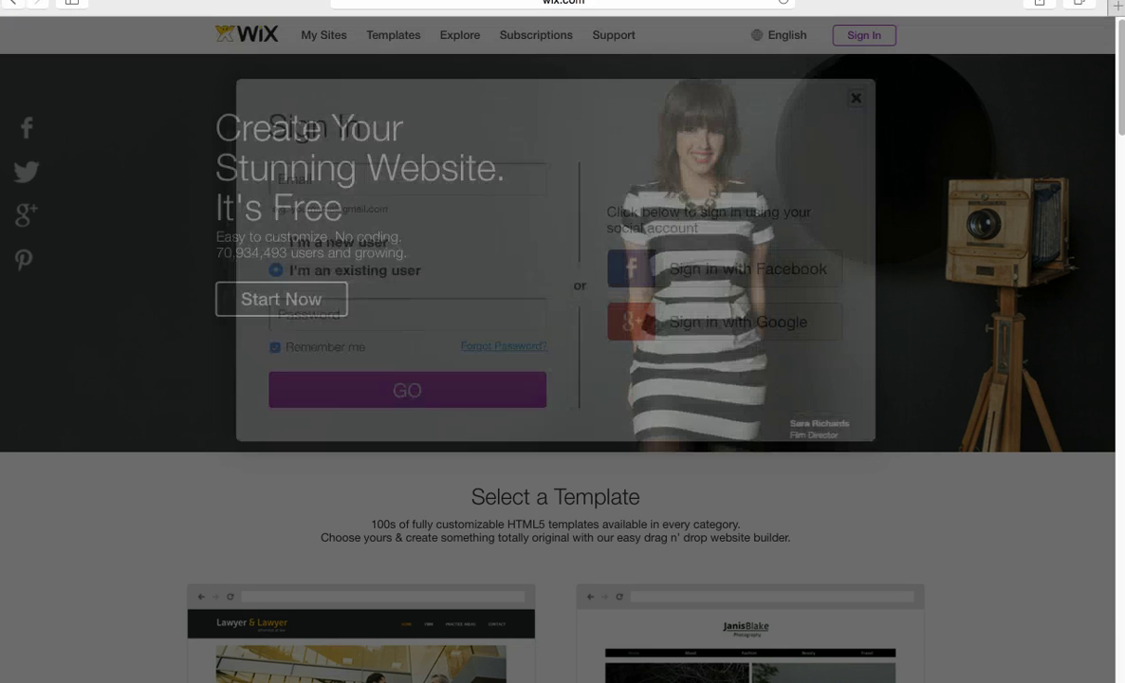
# Check the task instructions again, then return to full screen with the Sign In form open.
pyautogui.click(50, 19)
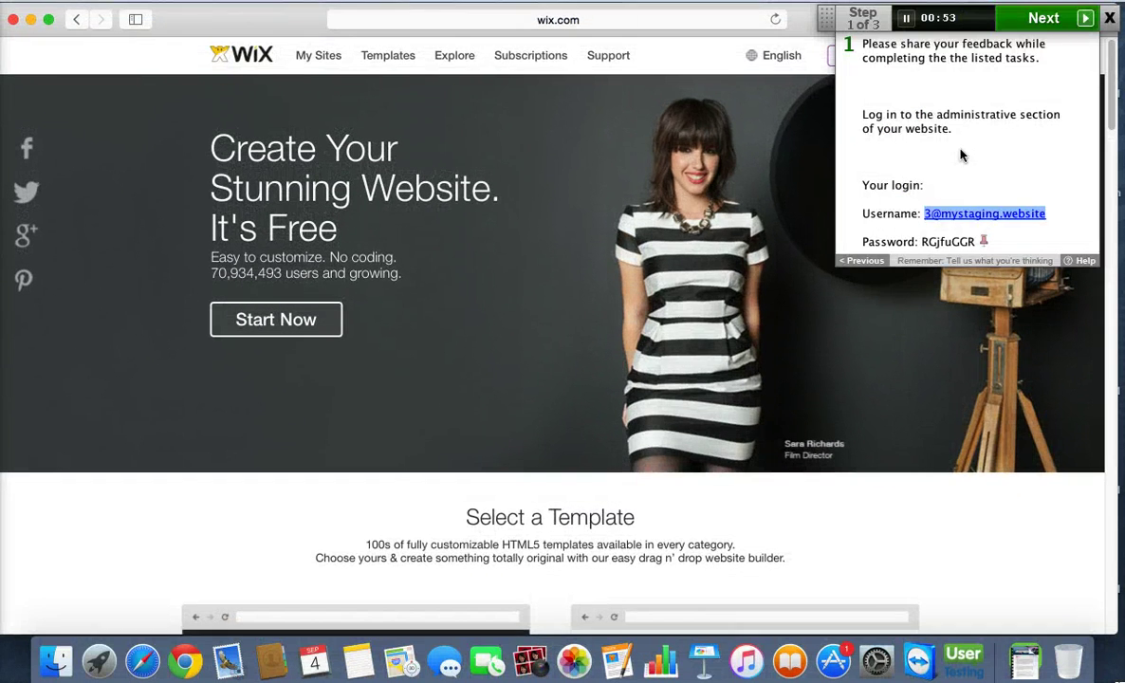
pyautogui.click(961, 154)
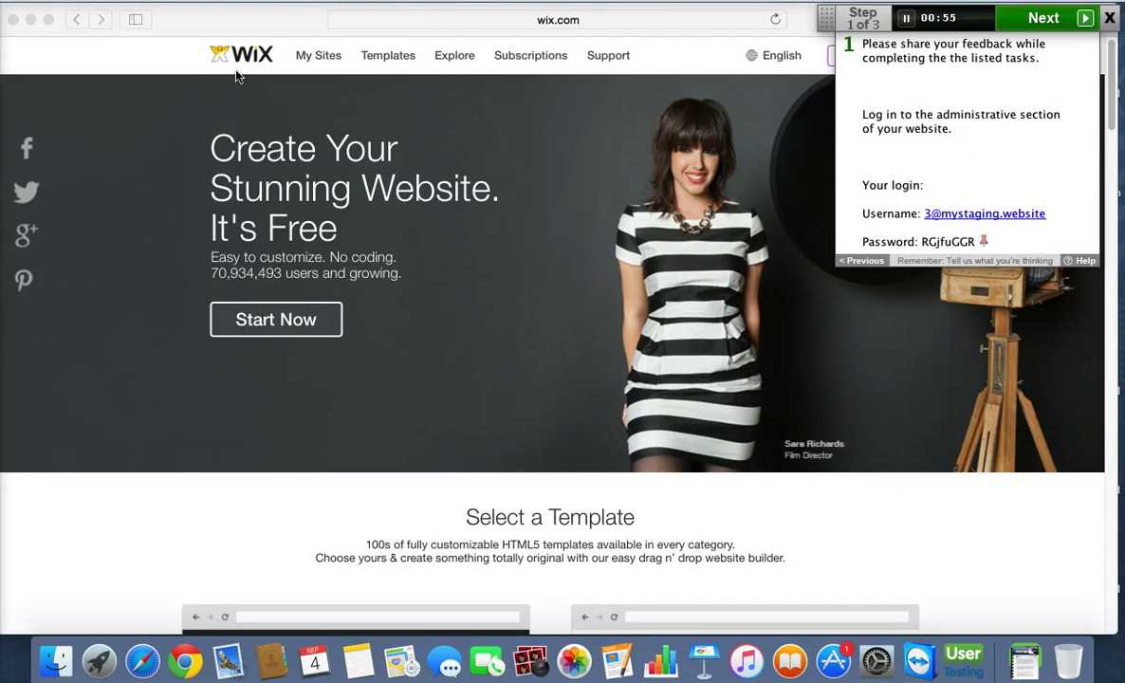
pyautogui.click(119, 112)
pyautogui.click(49, 19)
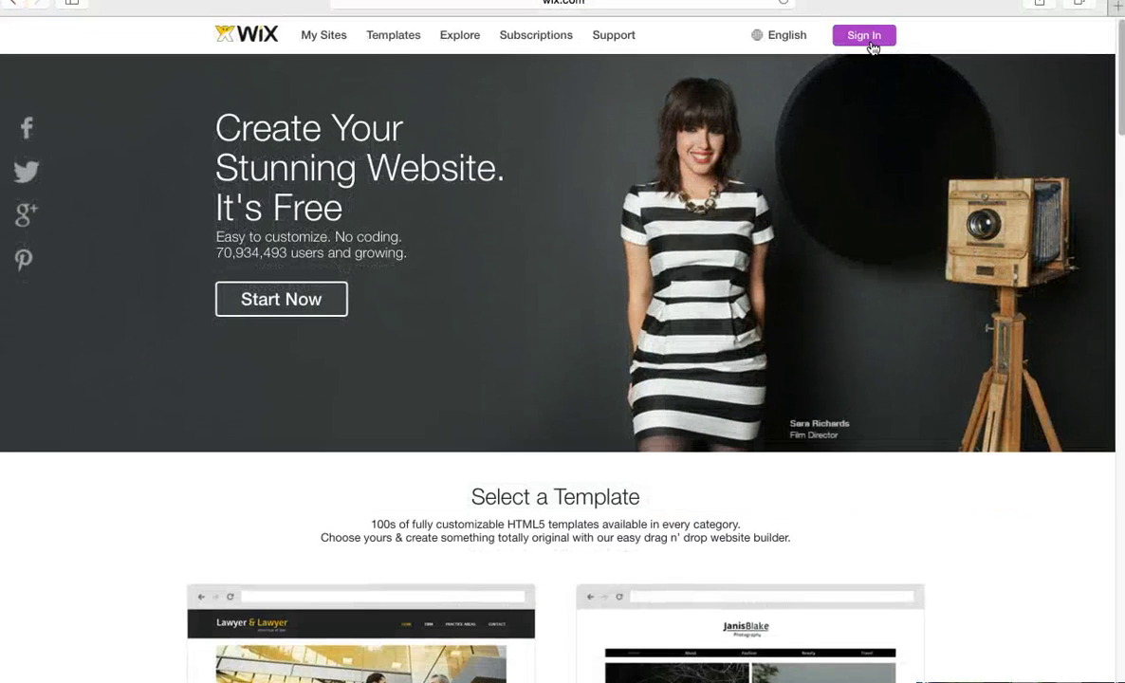
pyautogui.click(865, 41)
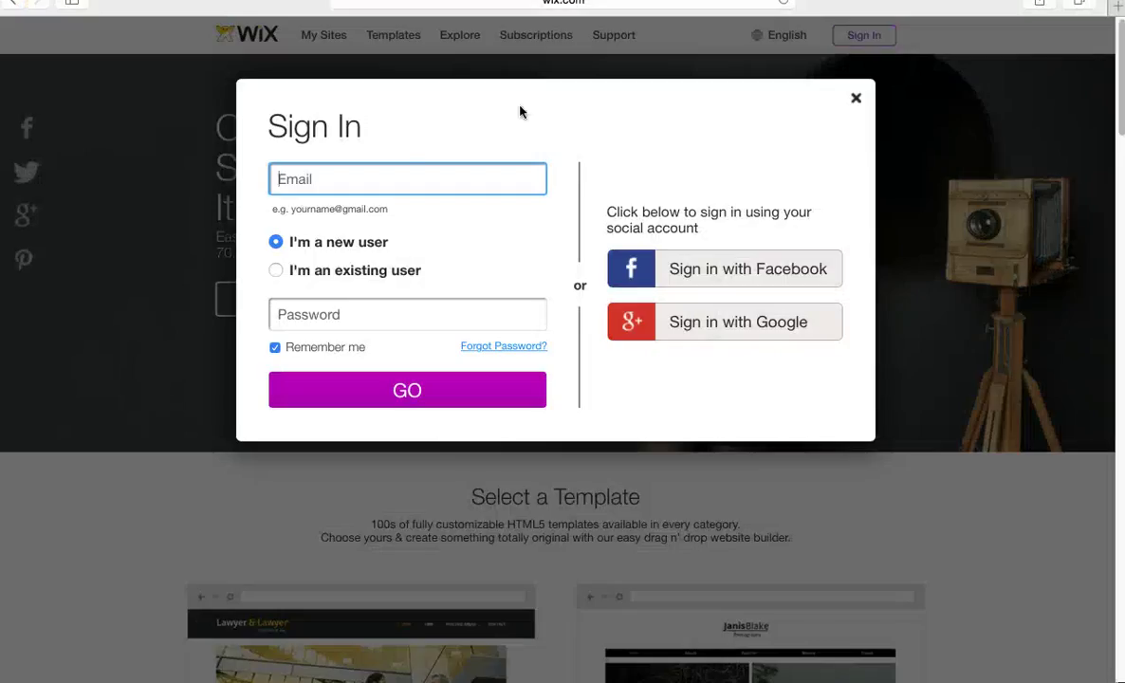
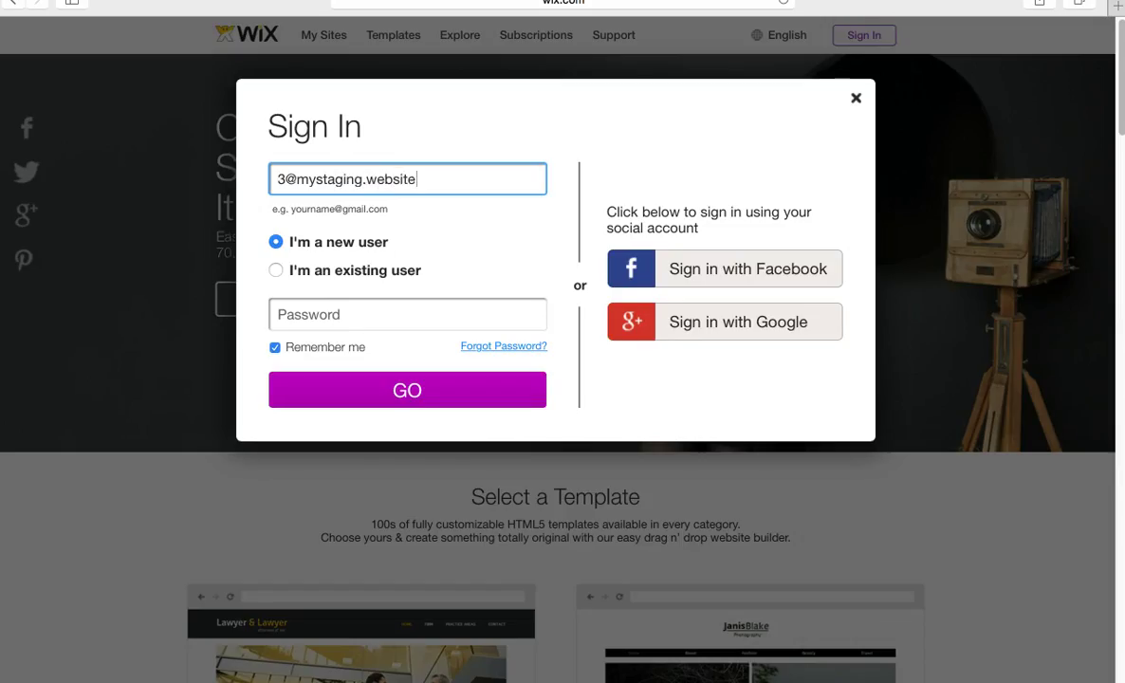
# Enter the account e-mail in the Email field, then close the form and leave full screen.
pyautogui.click(32, 79)
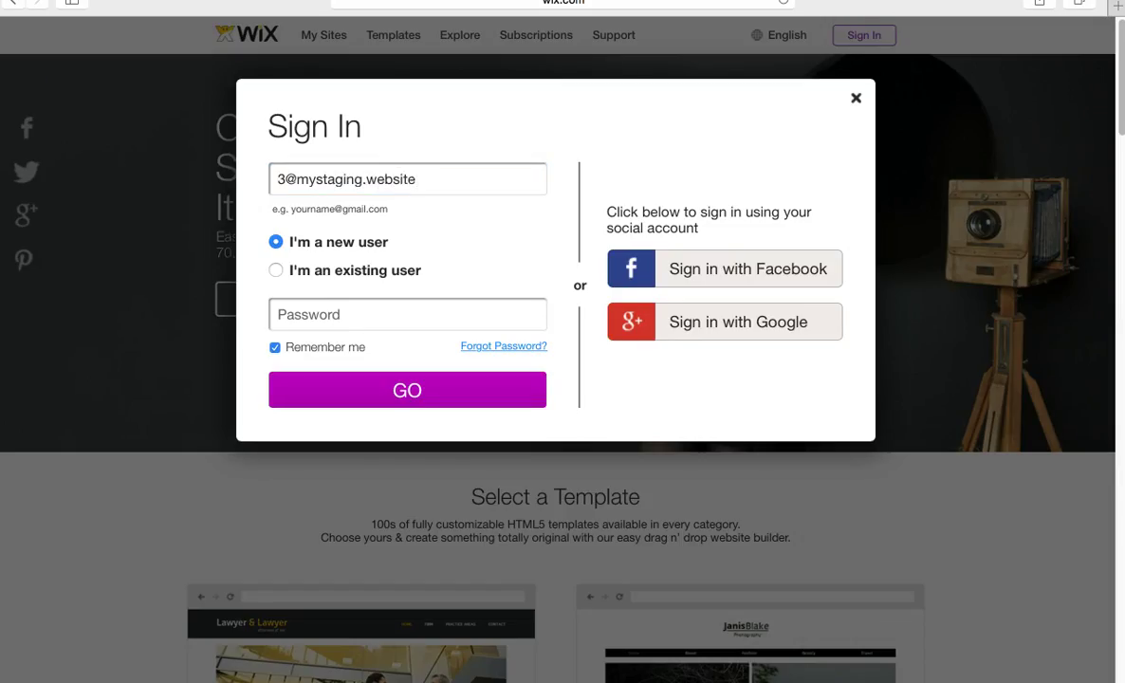
pyautogui.click(855, 99)
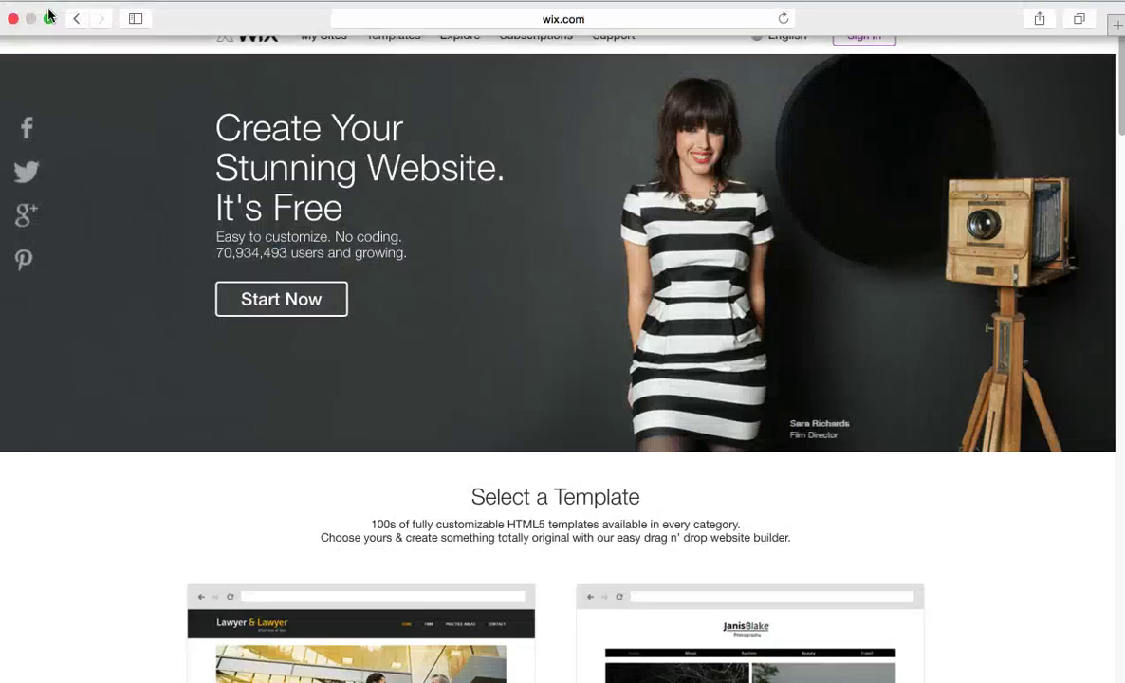
pyautogui.click(50, 20)
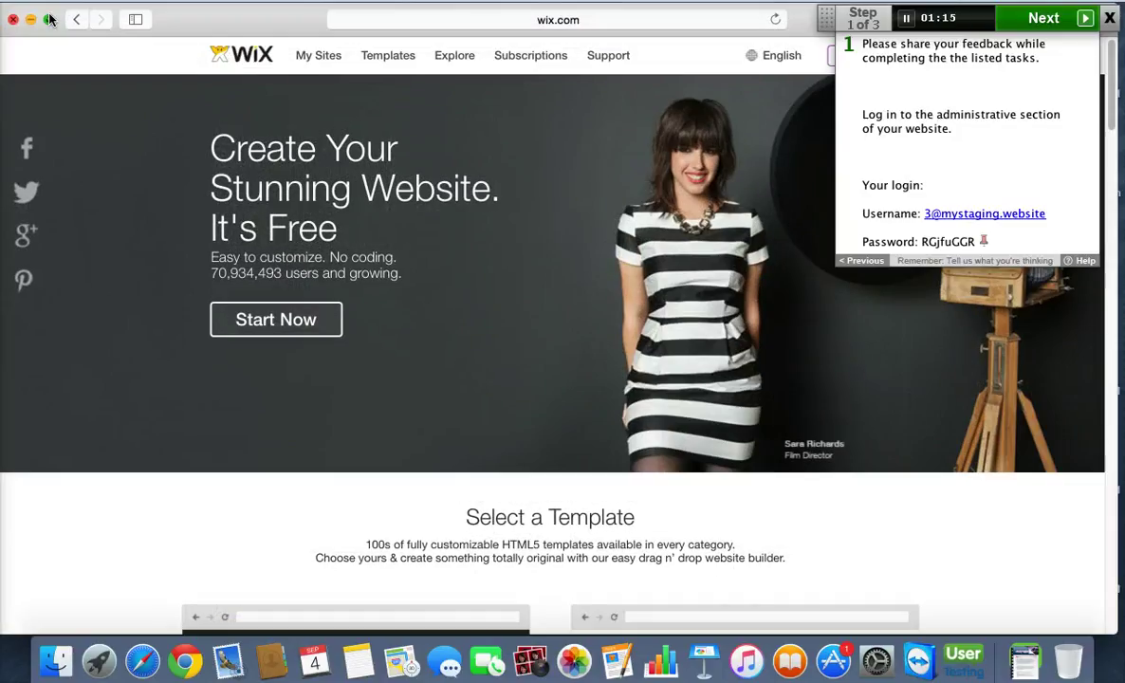
# Highlight the password in the task panel and briefly reopen the Sign In form's password field.
pyautogui.click(925, 245)
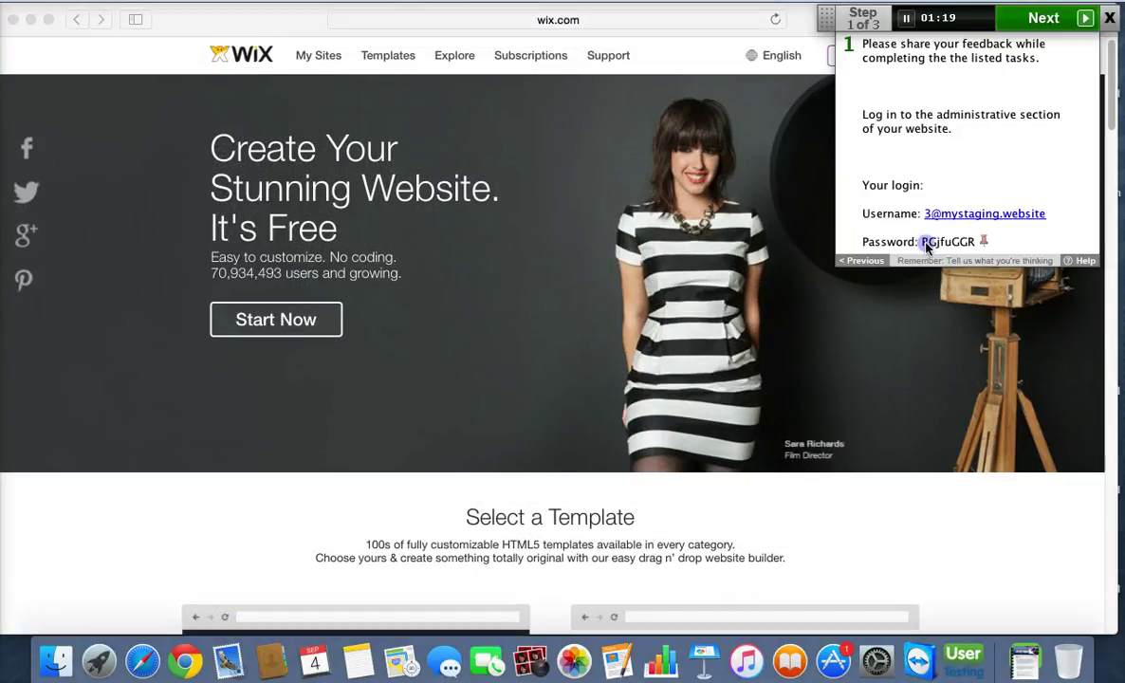
pyautogui.moveTo(928, 244); pyautogui.dragTo(981, 243)
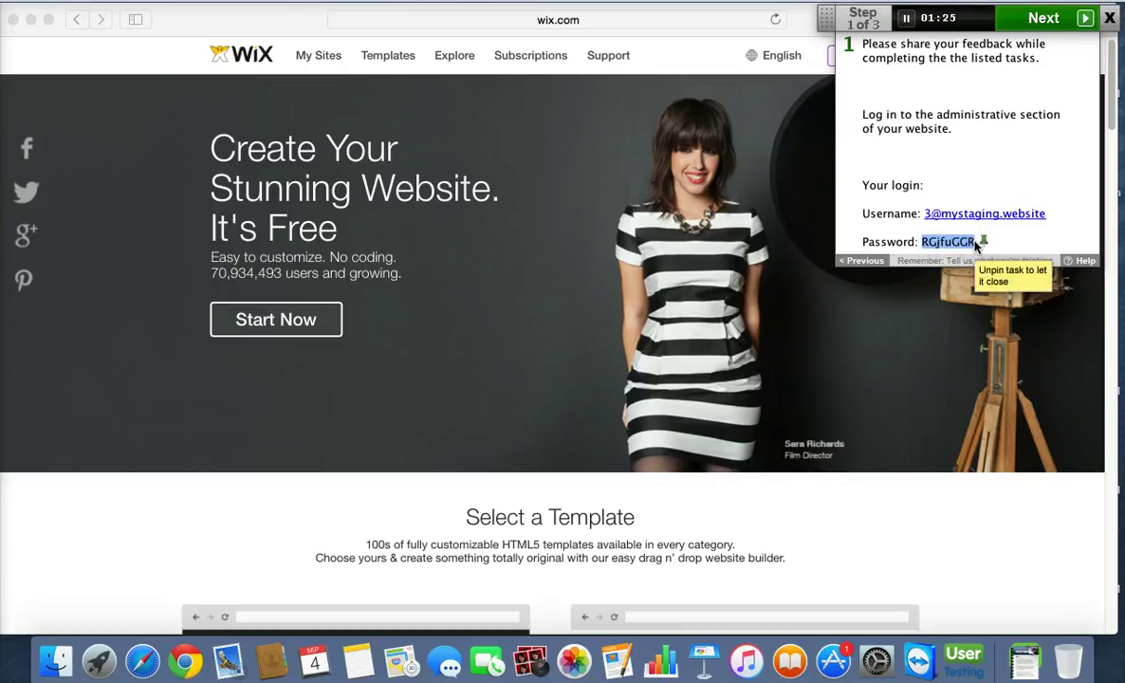
pyautogui.click(375, 247)
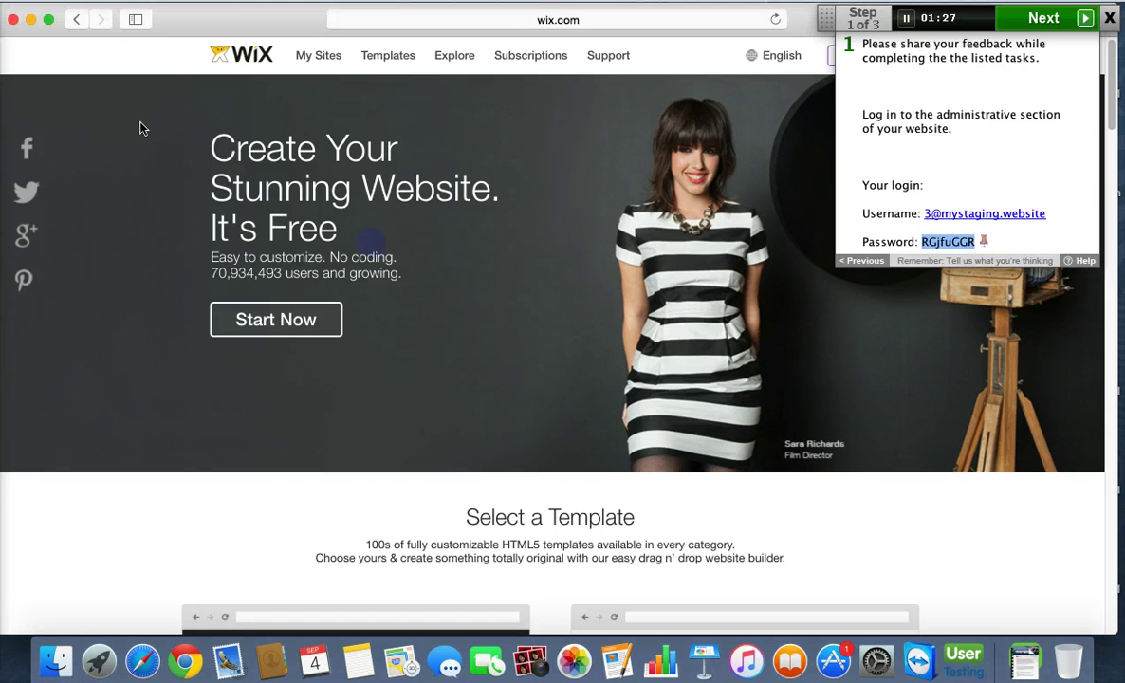
pyautogui.click(48, 19)
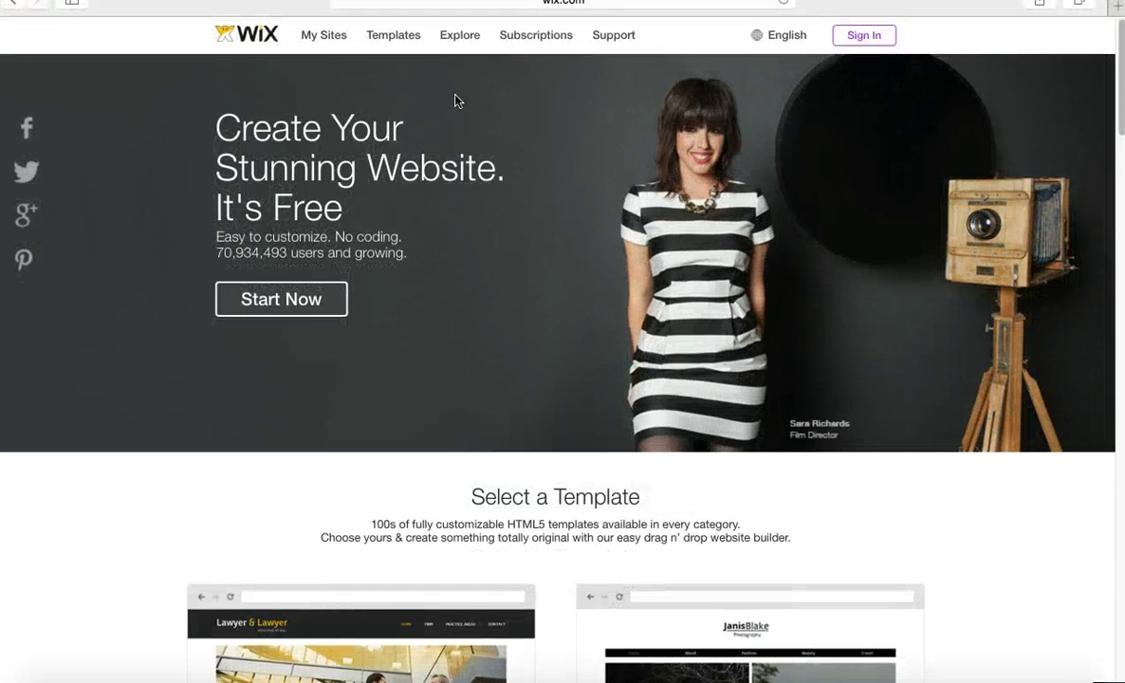
pyautogui.click(873, 41)
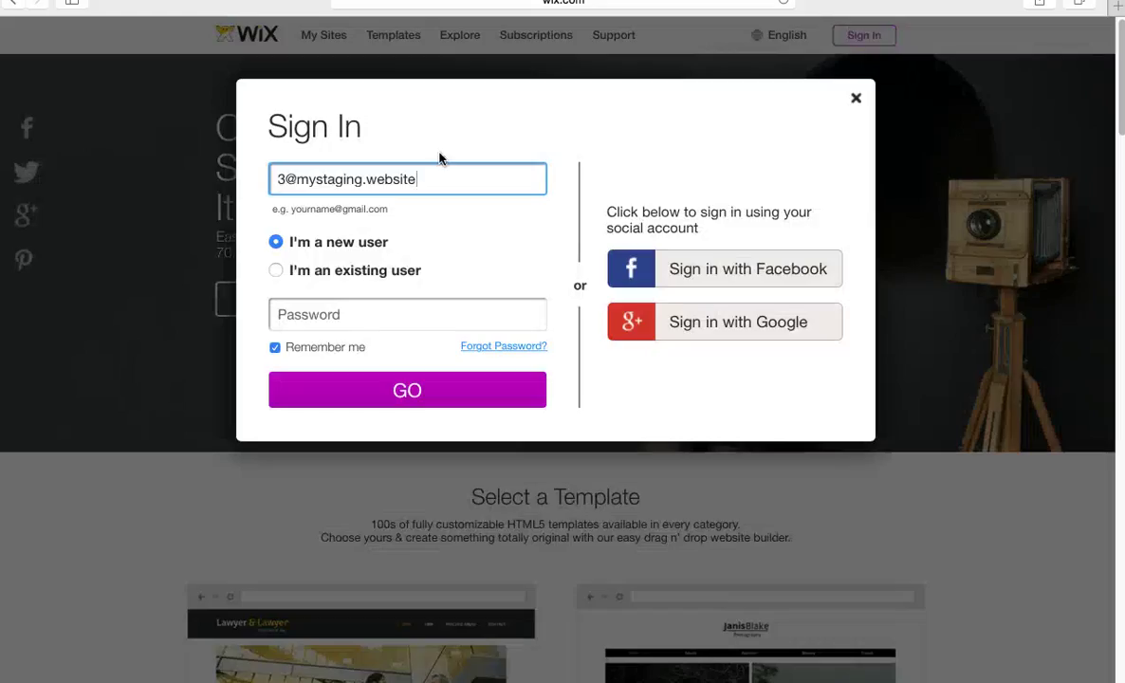
pyautogui.click(334, 314)
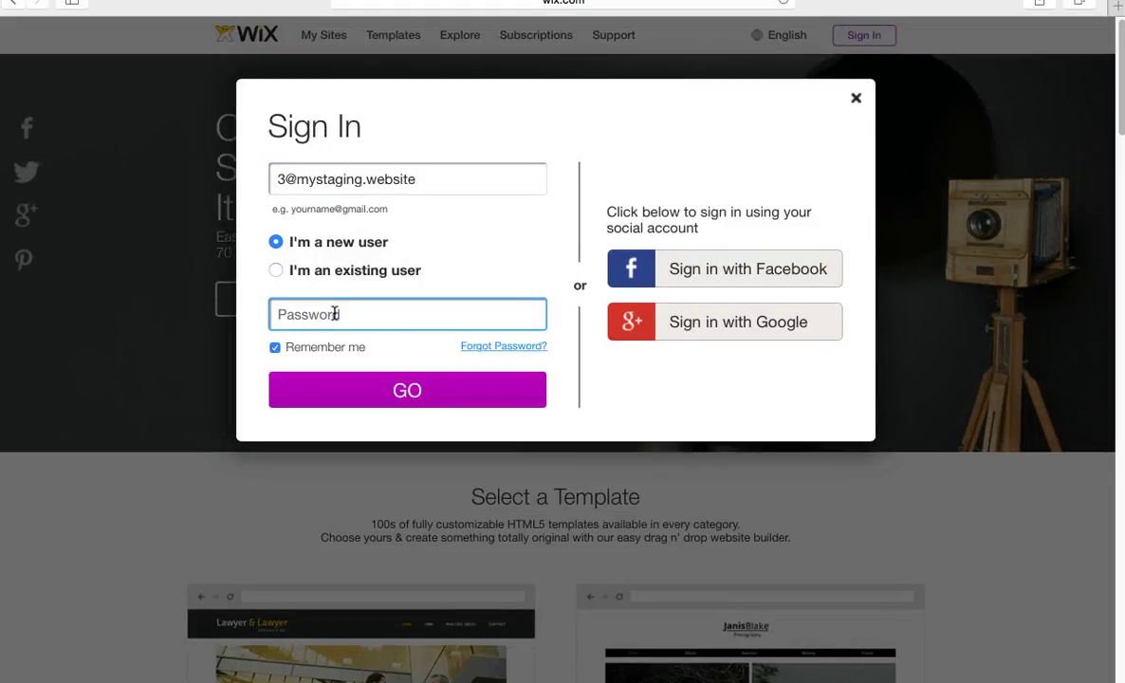
pyautogui.click(858, 101)
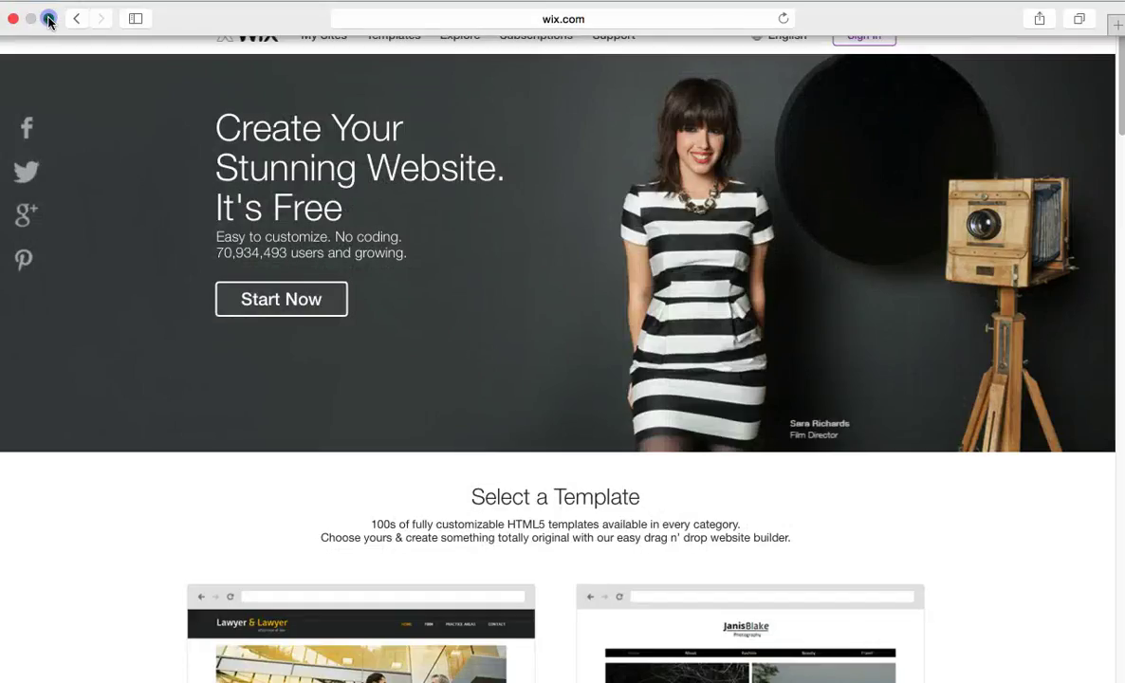
pyautogui.click(47, 19)
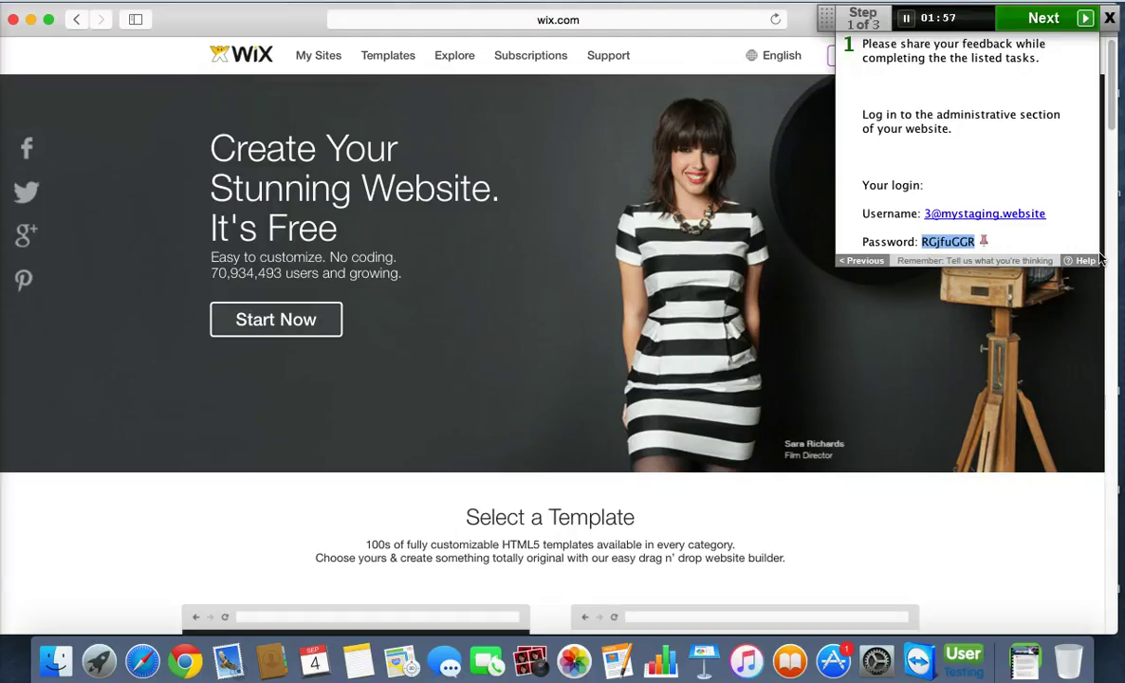
# Reopen the Sign In form in full screen and type the account password with mixed capitals.
pyautogui.click(51, 21)
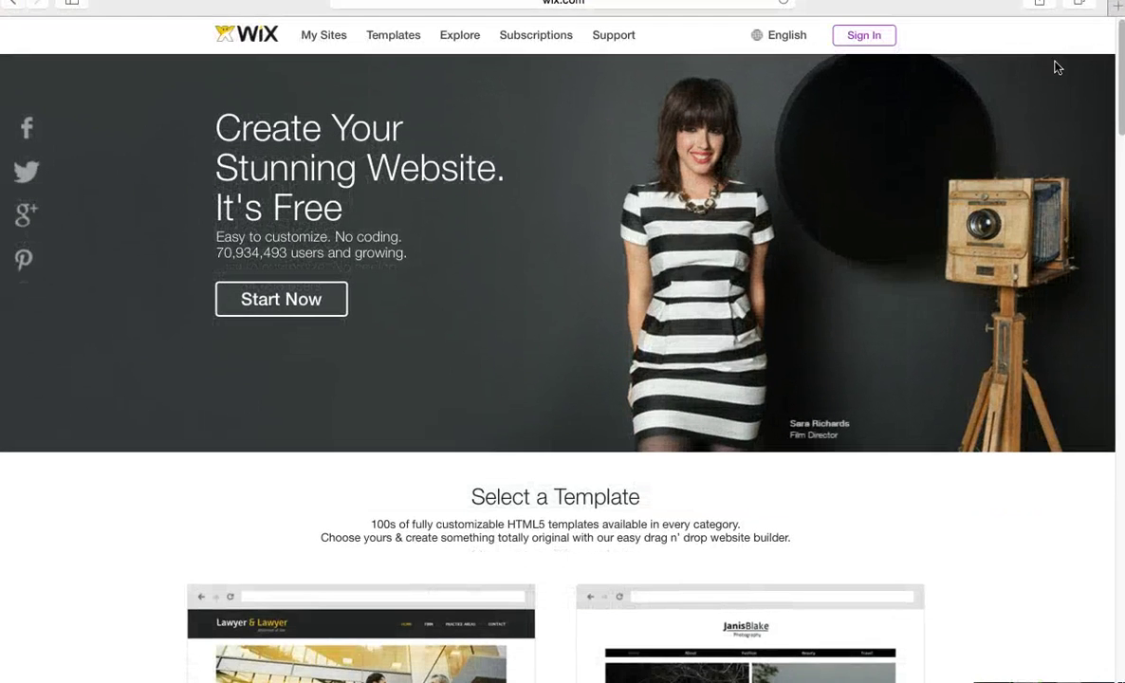
pyautogui.click(865, 35)
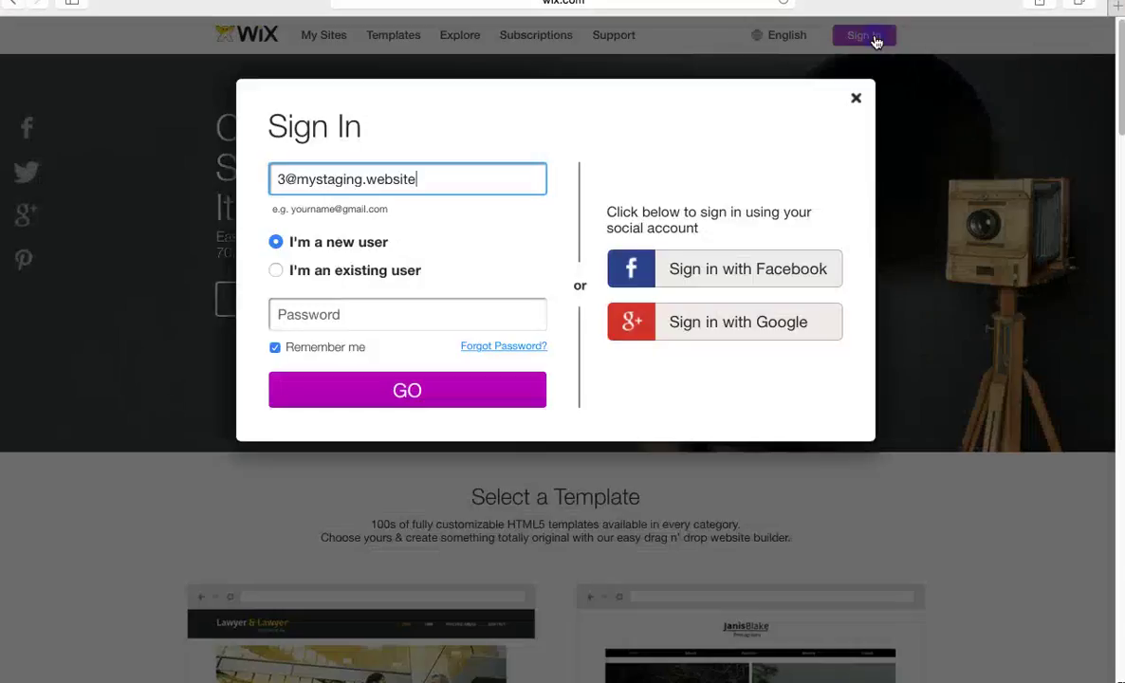
pyautogui.click(313, 312)
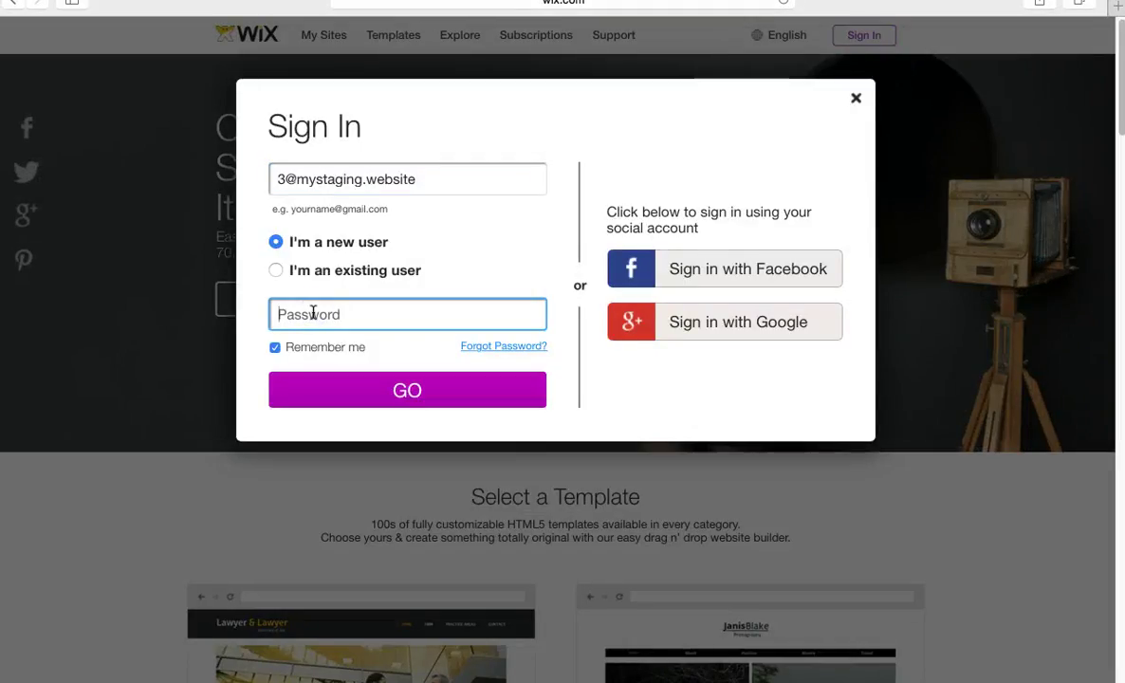
pyautogui.write('•')
pyautogui.press('capslock')
pyautogui.write('•')
pyautogui.press('capslock')
pyautogui.write('•••')
pyautogui.press('capslock')
pyautogui.write('•')
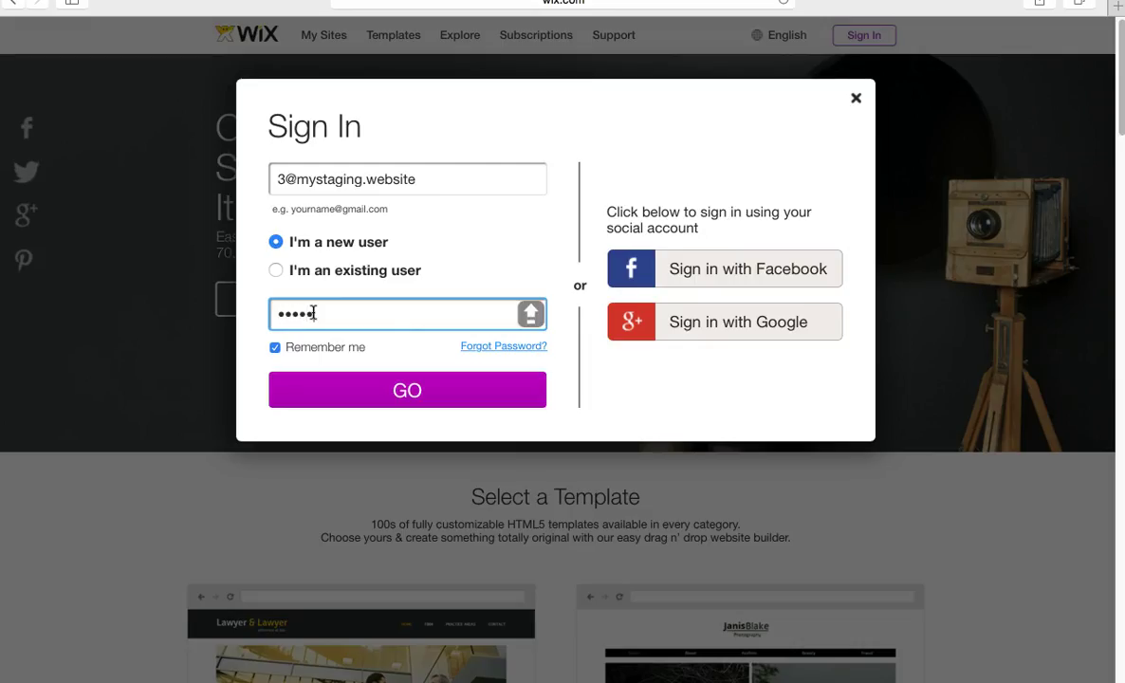
pyautogui.write('••')
# Correct the password entry and submit the form with GO.
pyautogui.press('BackSpace')
pyautogui.press('BackSpace')
pyautogui.press('BackSpace')
pyautogui.press('BackSpace')
pyautogui.press('BackSpace')
pyautogui.press('BackSpace')
pyautogui.press('BackSpace')
pyautogui.press('BackSpace')
pyautogui.write('•••••')
pyautogui.press('capslock')
pyautogui.write('•••')
pyautogui.click(336, 390)
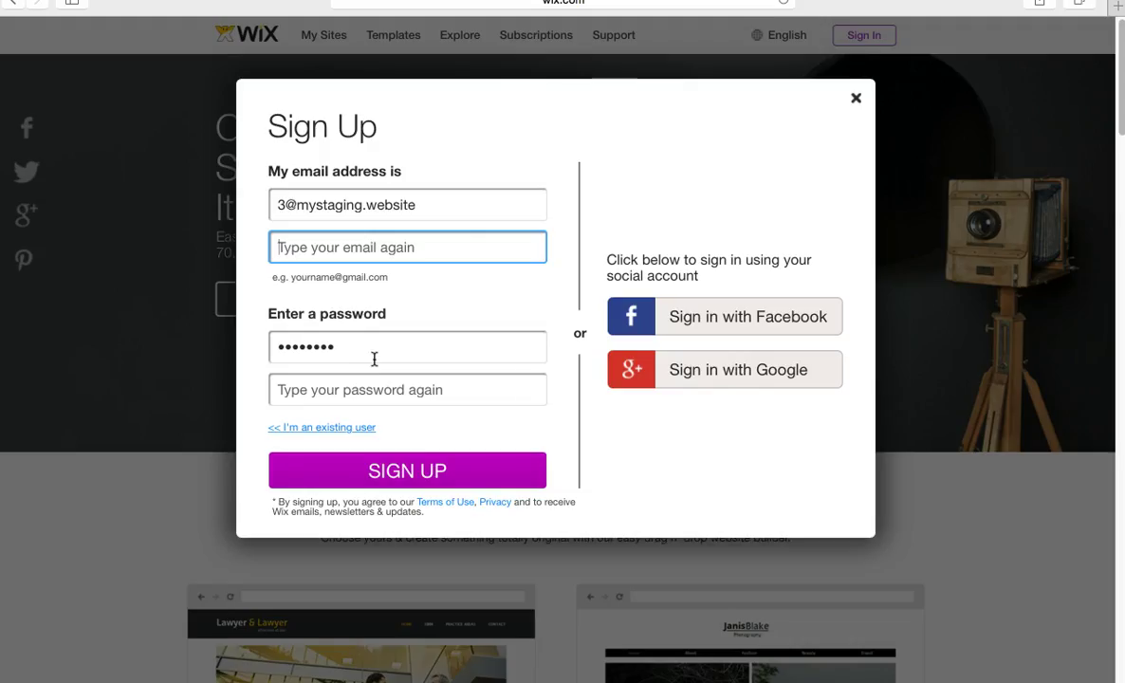
# Fill in the Sign Up form's confirm-email field with the account e-mail.
pyautogui.click(411, 471)
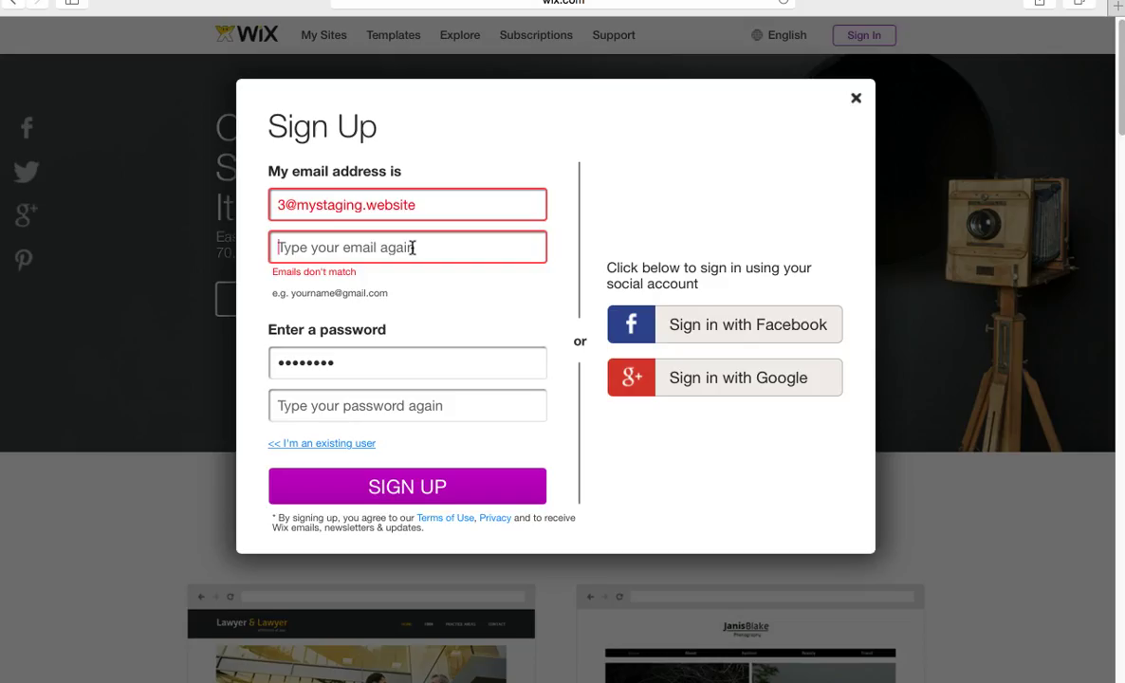
pyautogui.click(413, 248)
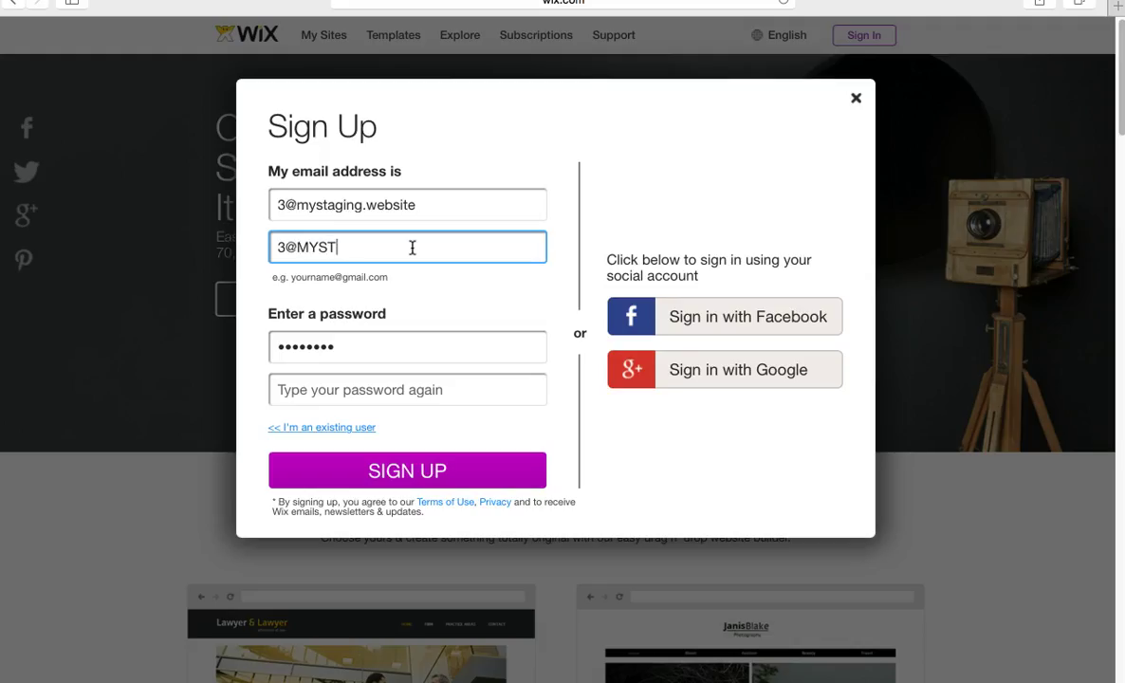
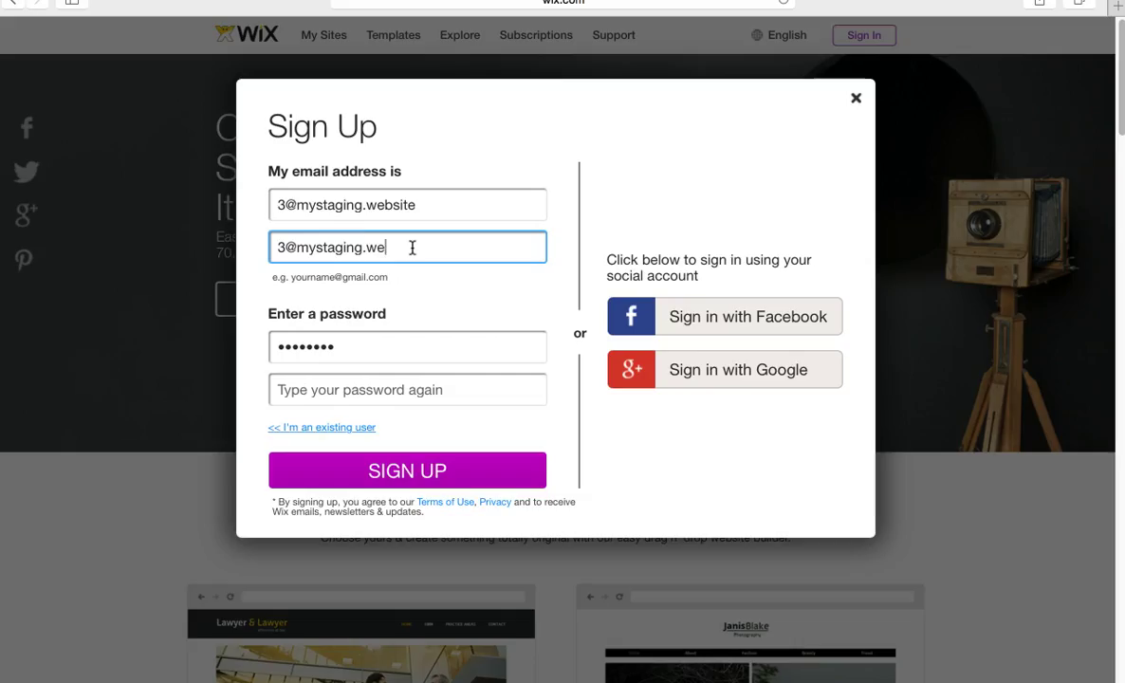
# Repeat the password, submit SIGN UP, and close the form after 'Email already exists'.
pyautogui.click(390, 389)
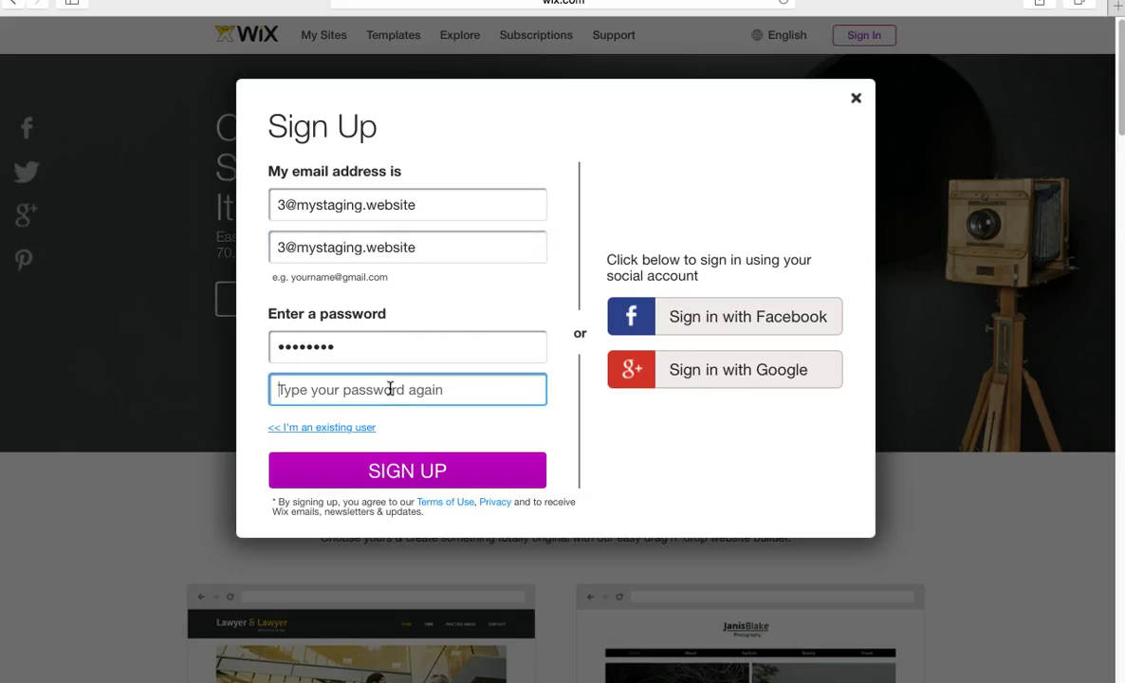
pyautogui.press('capslock')
pyautogui.write('••')
pyautogui.press('capslock')
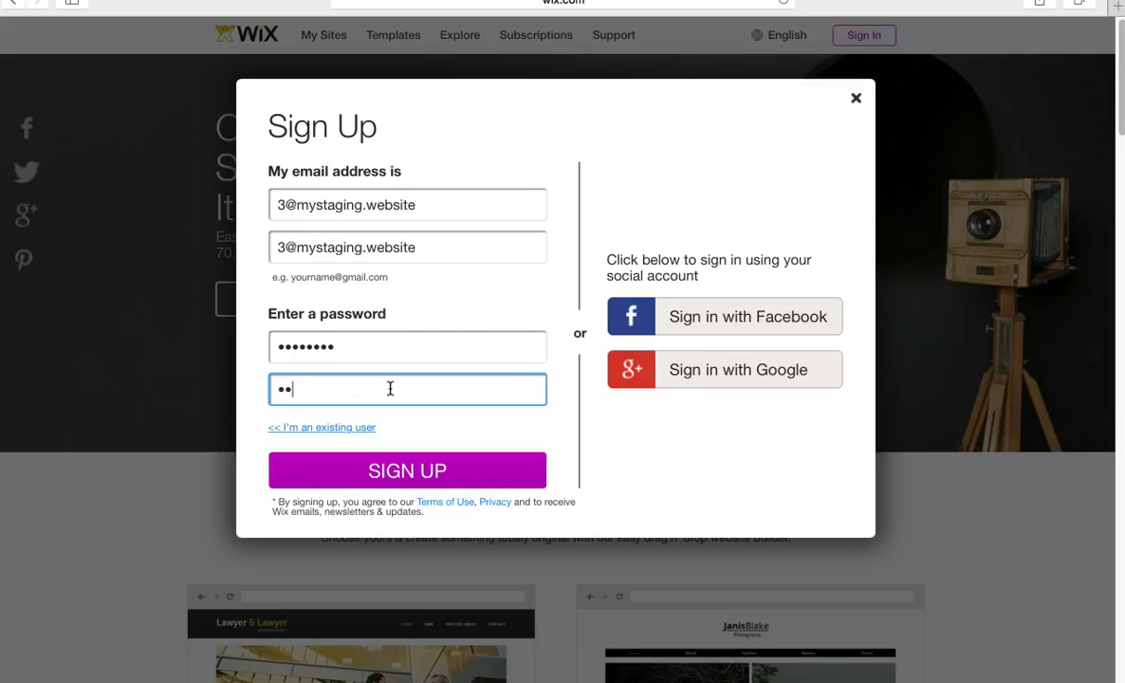
pyautogui.write('•••')
pyautogui.press('capslock')
pyautogui.write('•••')
pyautogui.press('capslock')
pyautogui.click(351, 472)
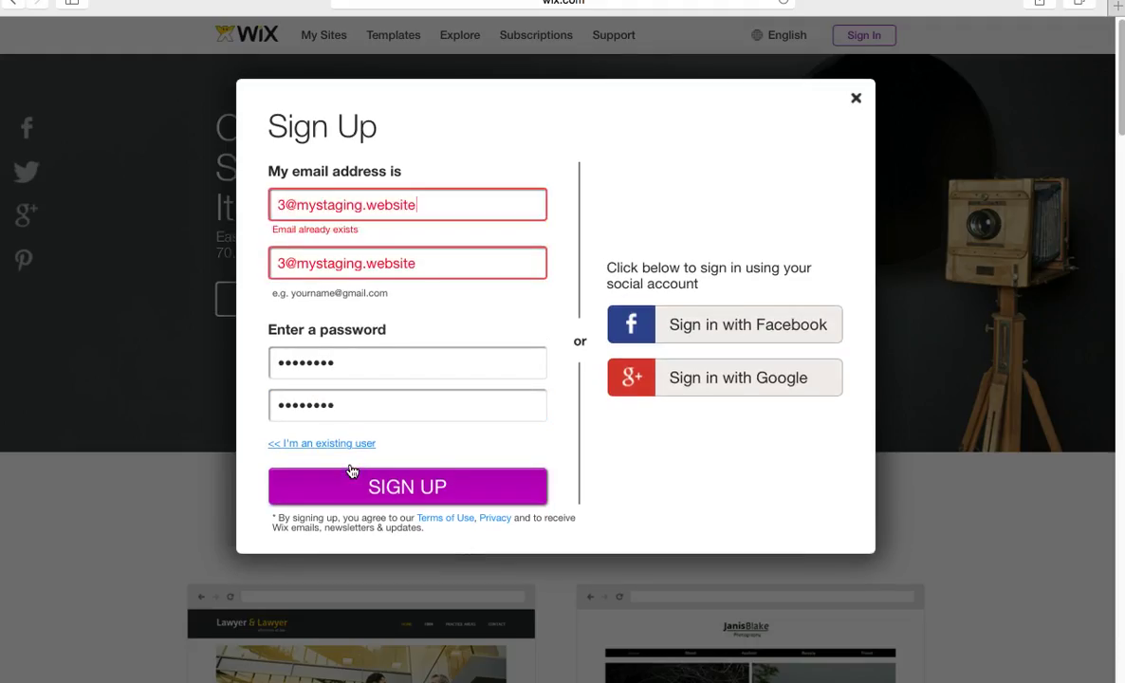
pyautogui.click(856, 99)
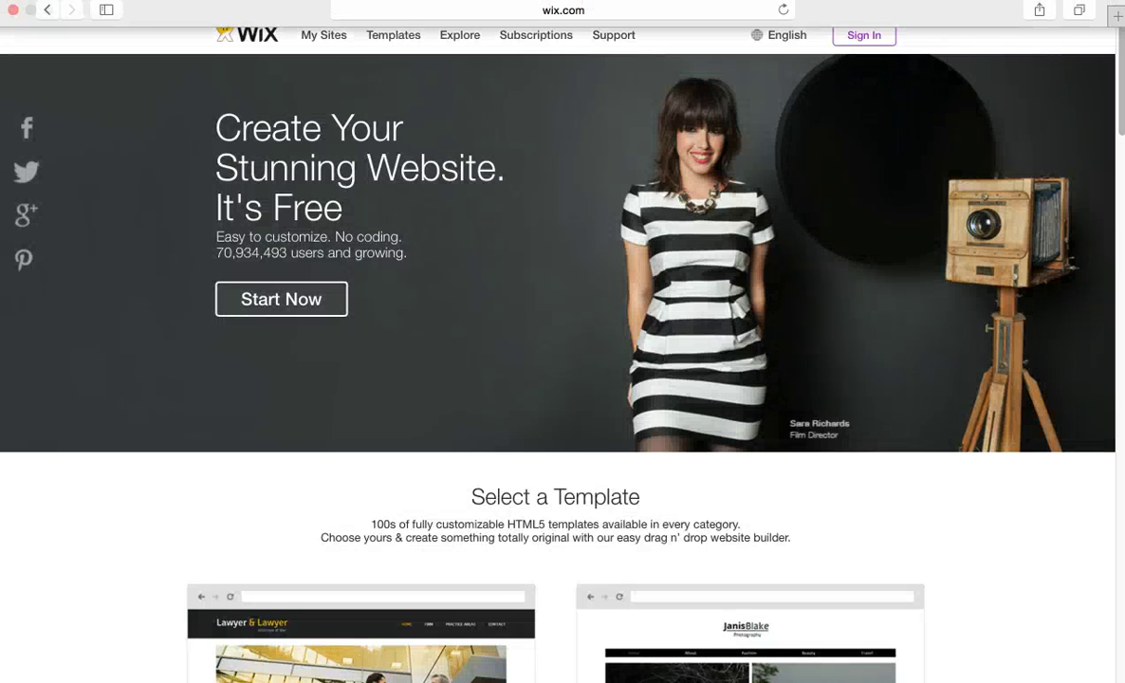
# Exit Safari full screen to reveal the UserTesting task panel.
pyautogui.click(47, 19)
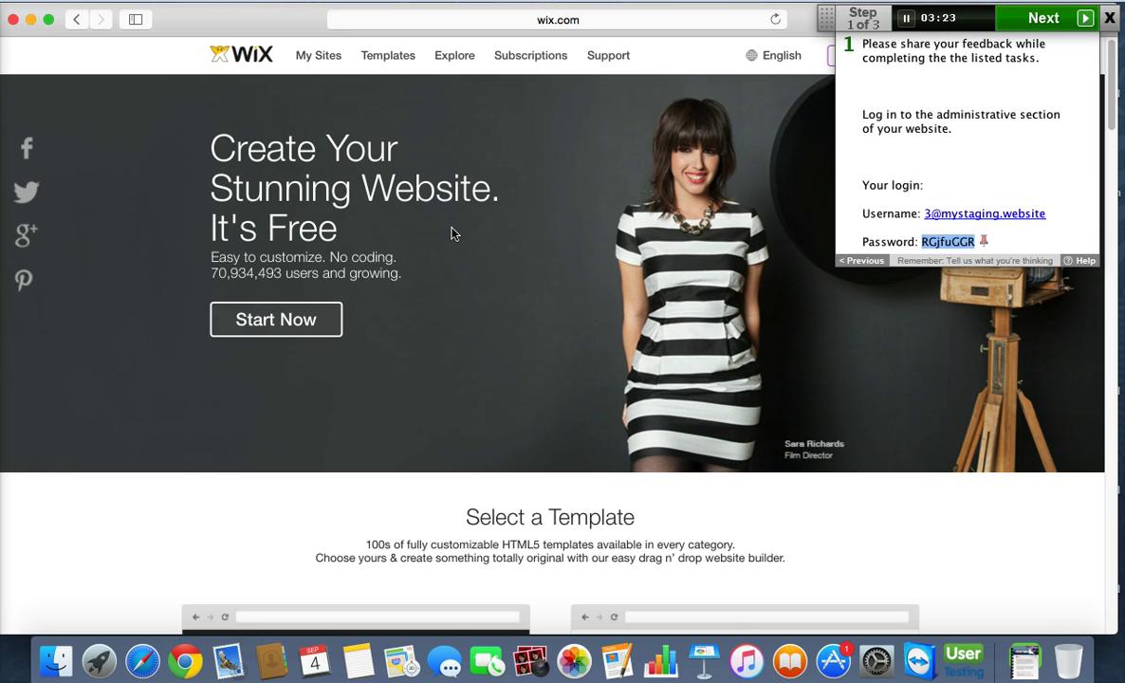
# Go back to full screen and reopen Wix's Sign In form with the e-mail prefilled.
pyautogui.click(48, 19)
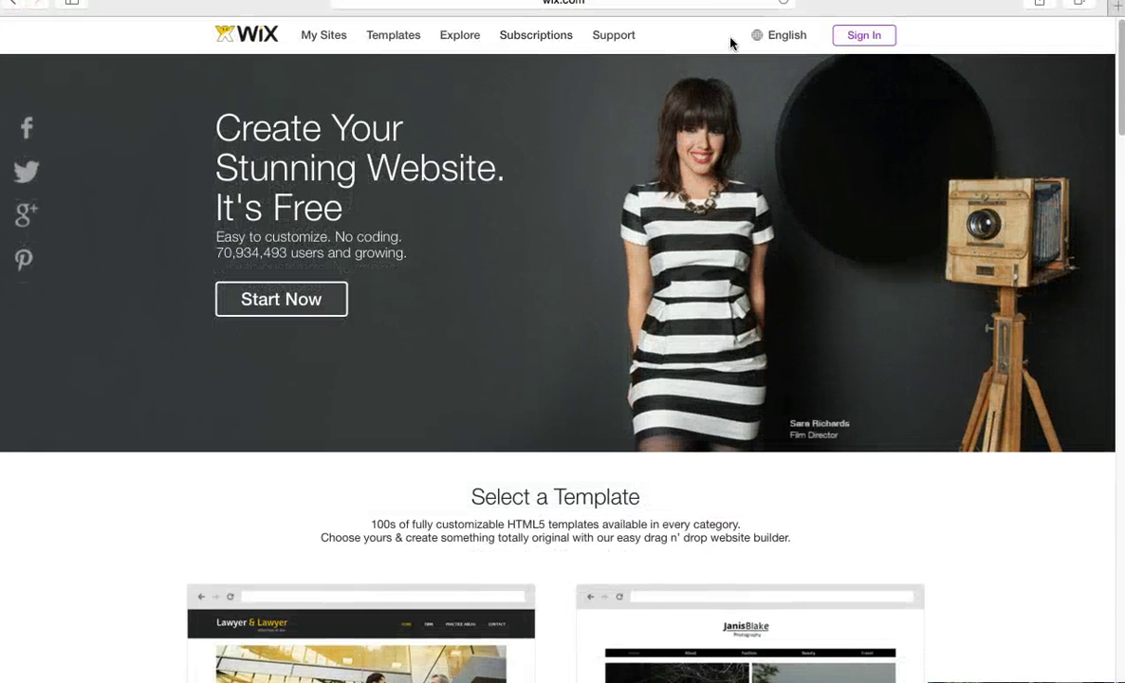
pyautogui.moveTo(777, 43)
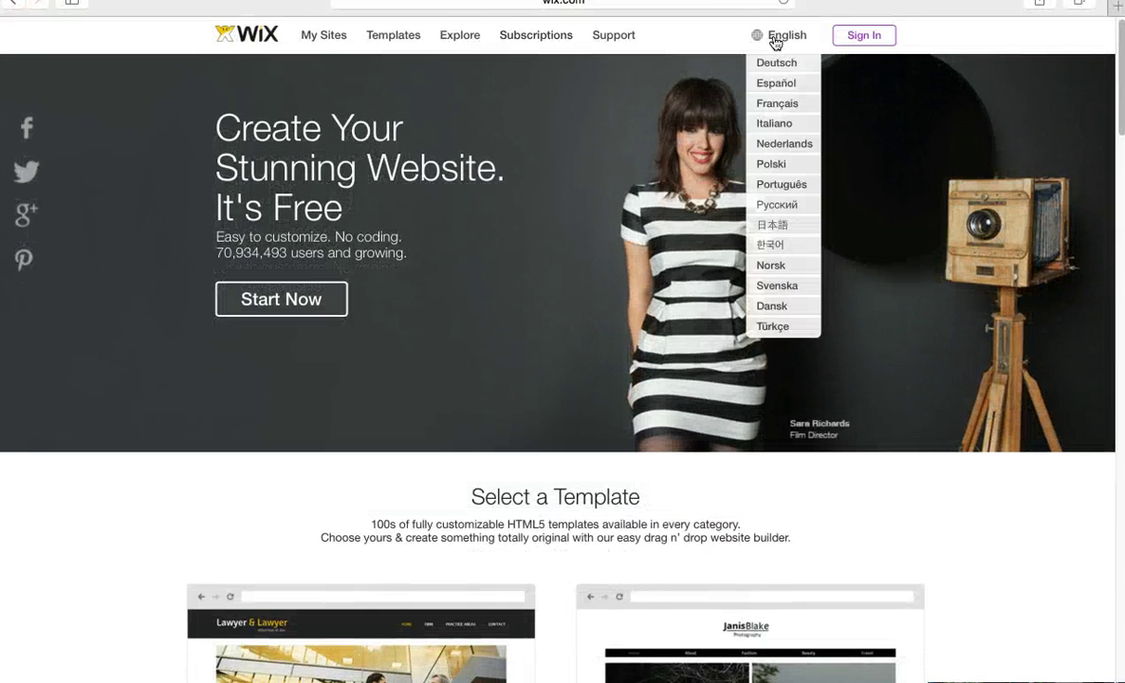
pyautogui.click(863, 35)
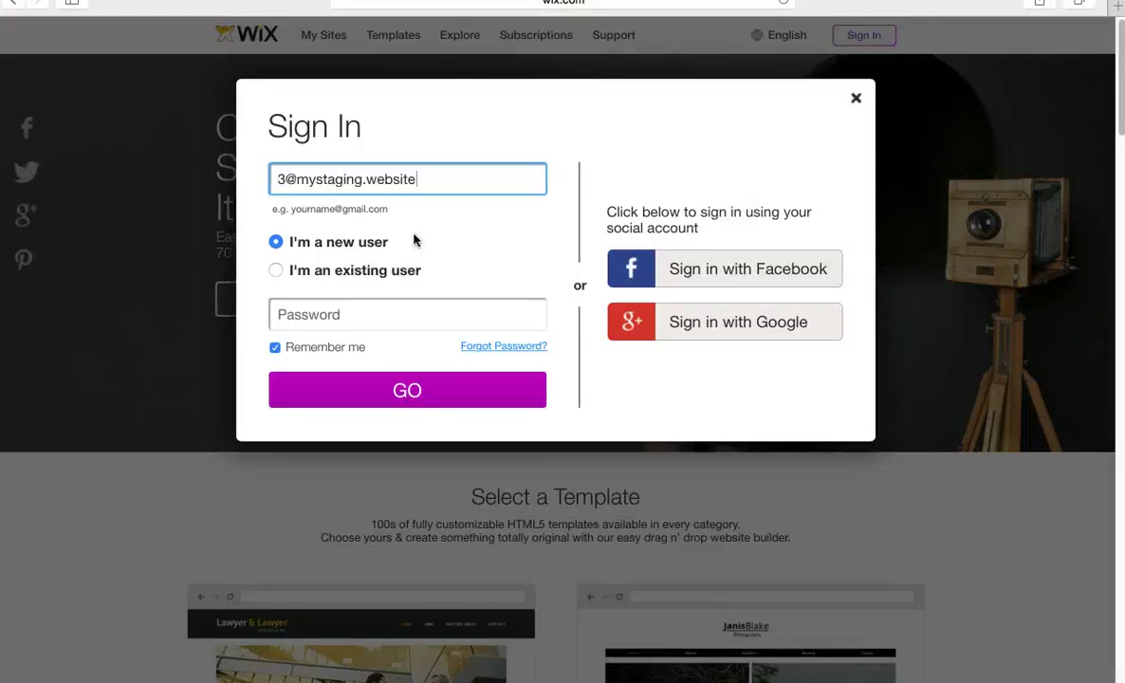
# Uncheck Remember me, sign in as an existing user with the password, and decline Safari's save-password prompt.
pyautogui.click(274, 347)
pyautogui.click(277, 272)
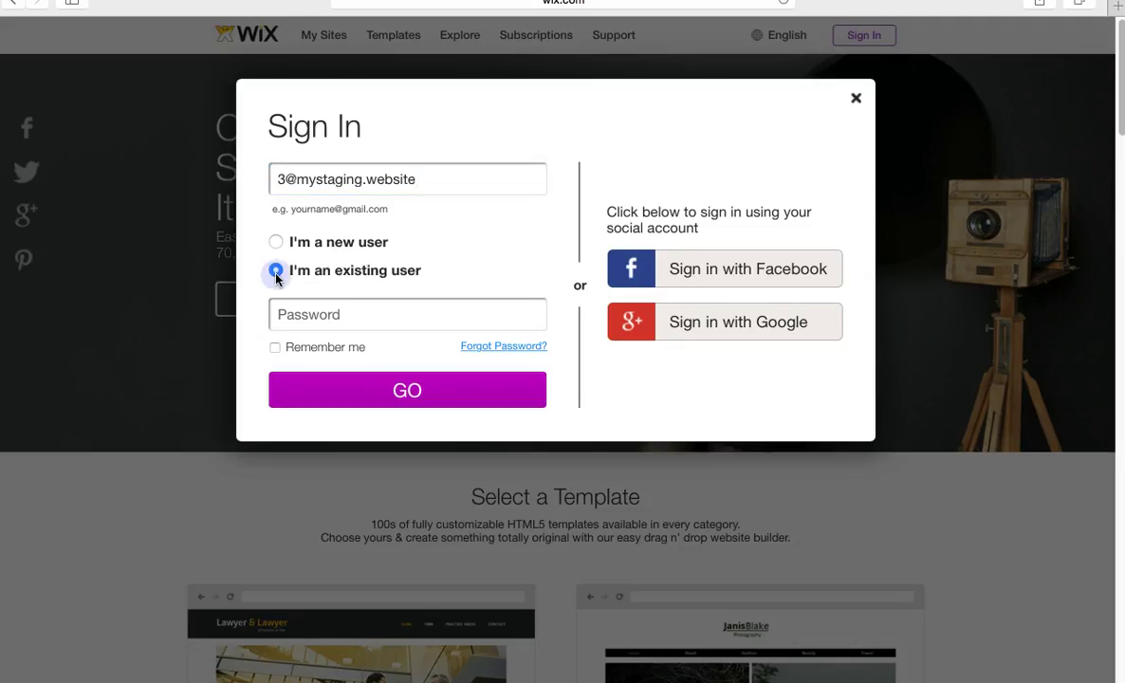
pyautogui.click(330, 315)
pyautogui.press('capslock')
pyautogui.write('•')
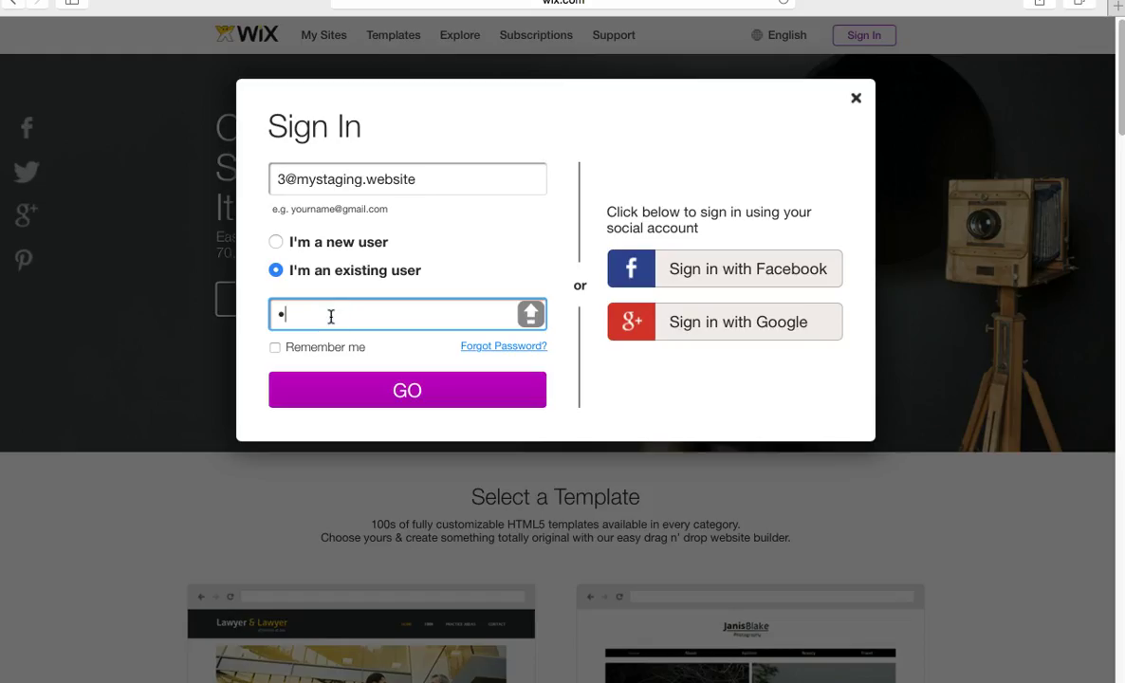
pyautogui.press('capslock')
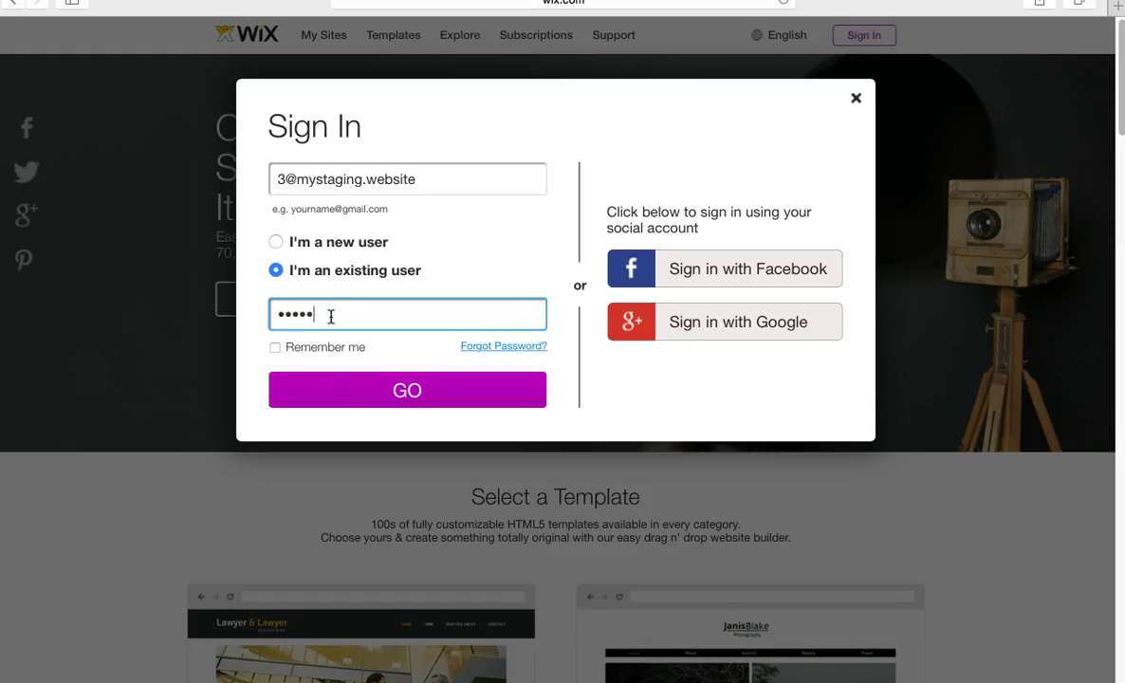
pyautogui.press('capslock')
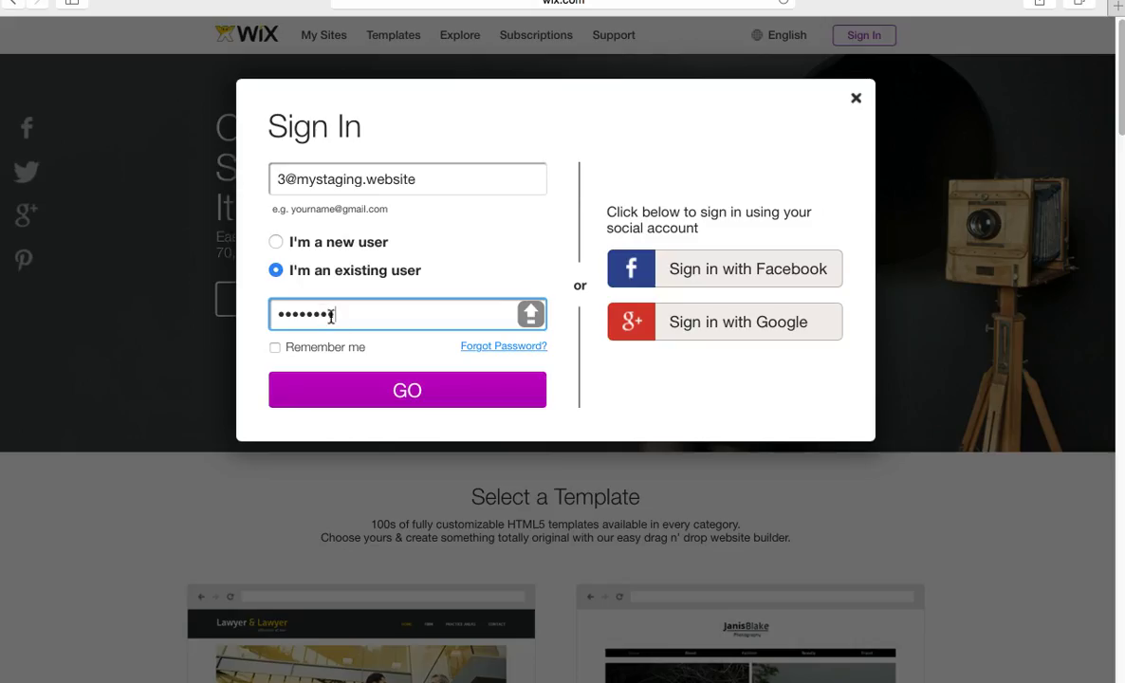
pyautogui.click(377, 389)
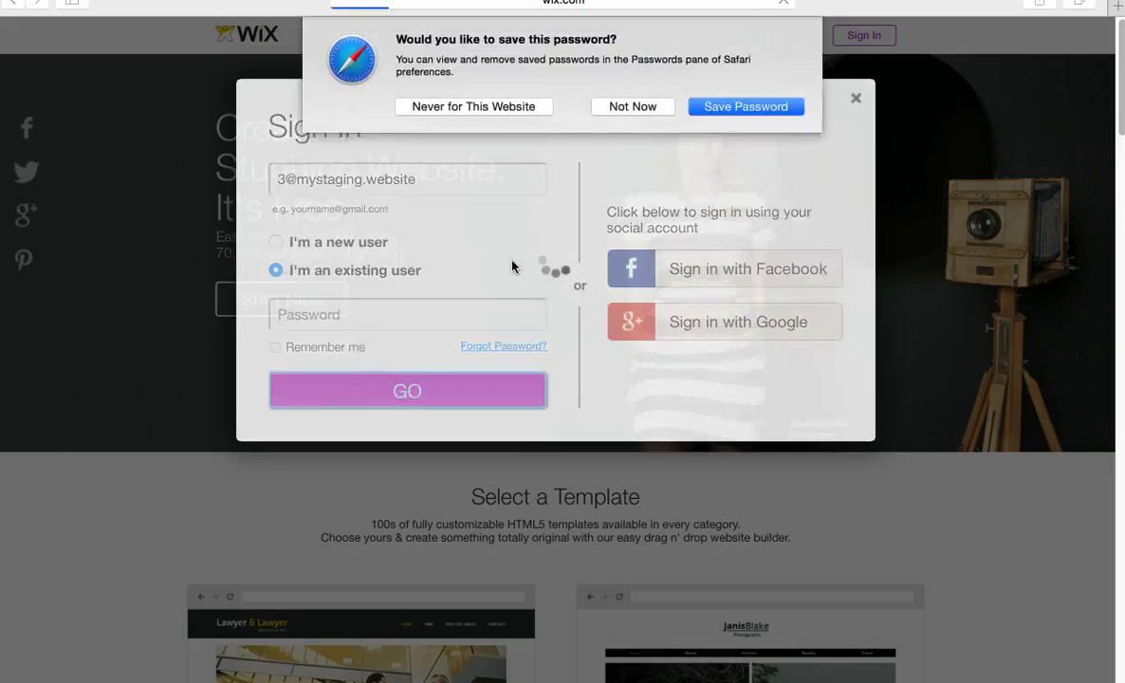
pyautogui.click(649, 110)
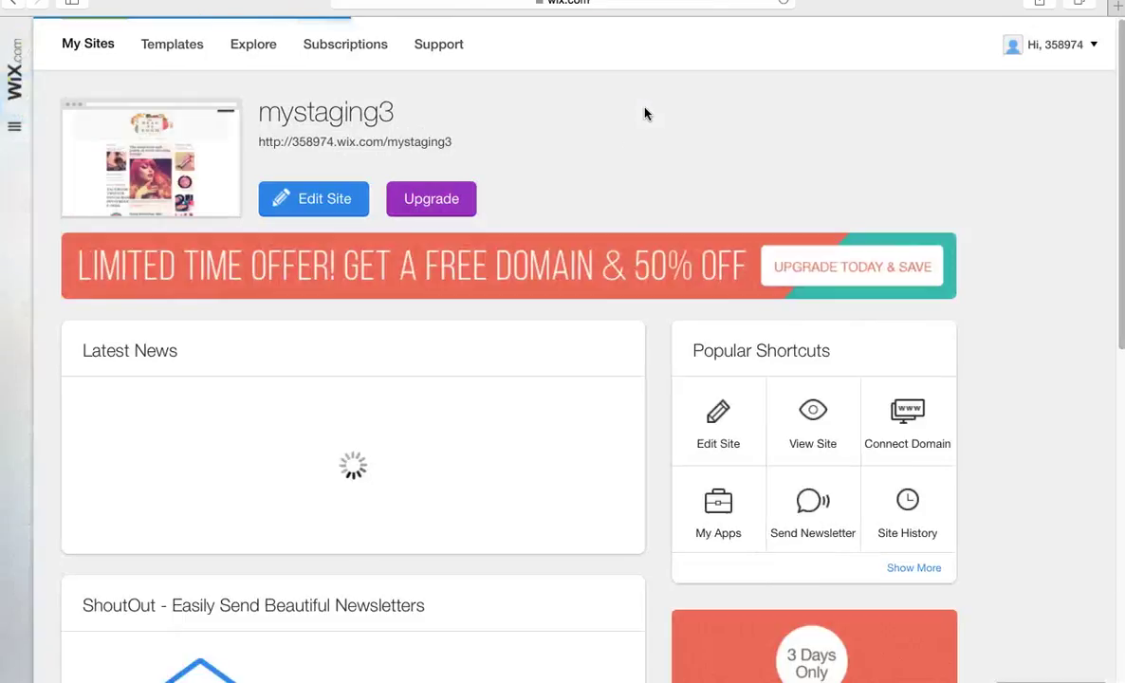
# Advance the testing task to step 2, adding a page, and return to full screen.
pyautogui.click(49, 21)
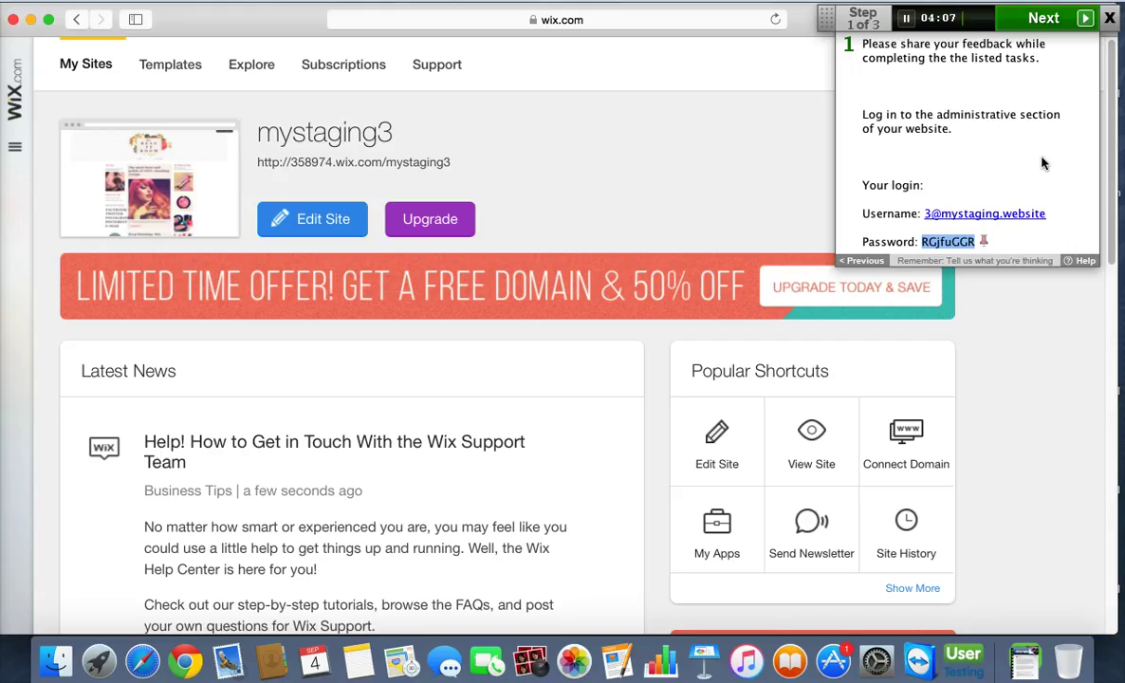
pyautogui.click(1047, 26)
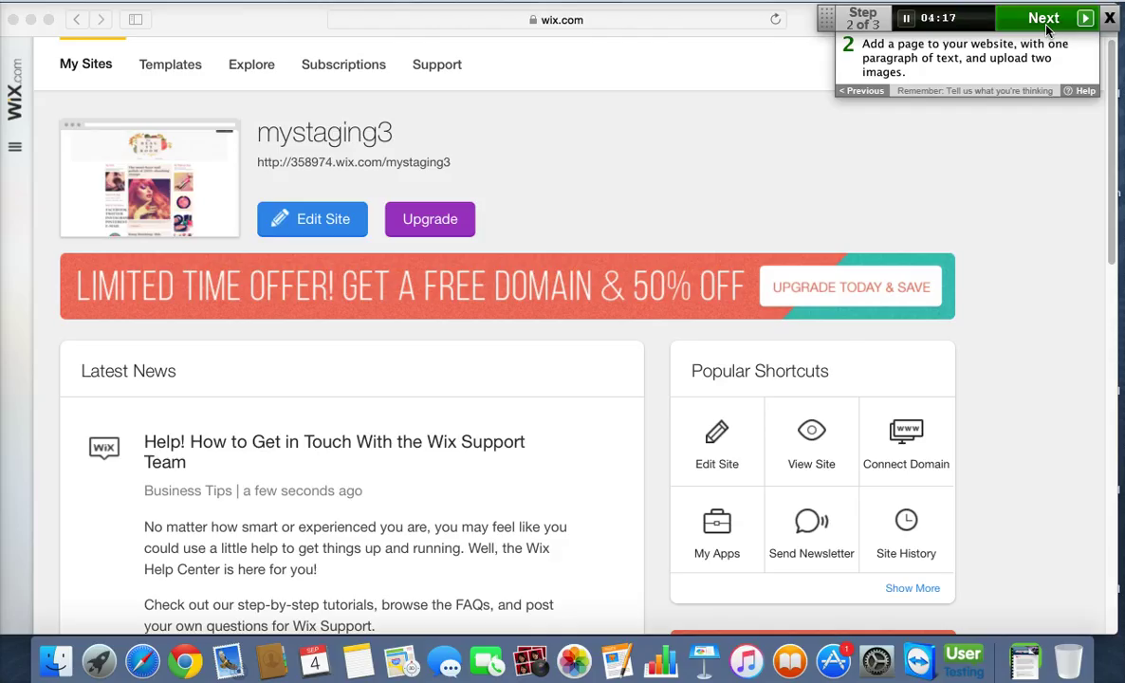
pyautogui.click(630, 121)
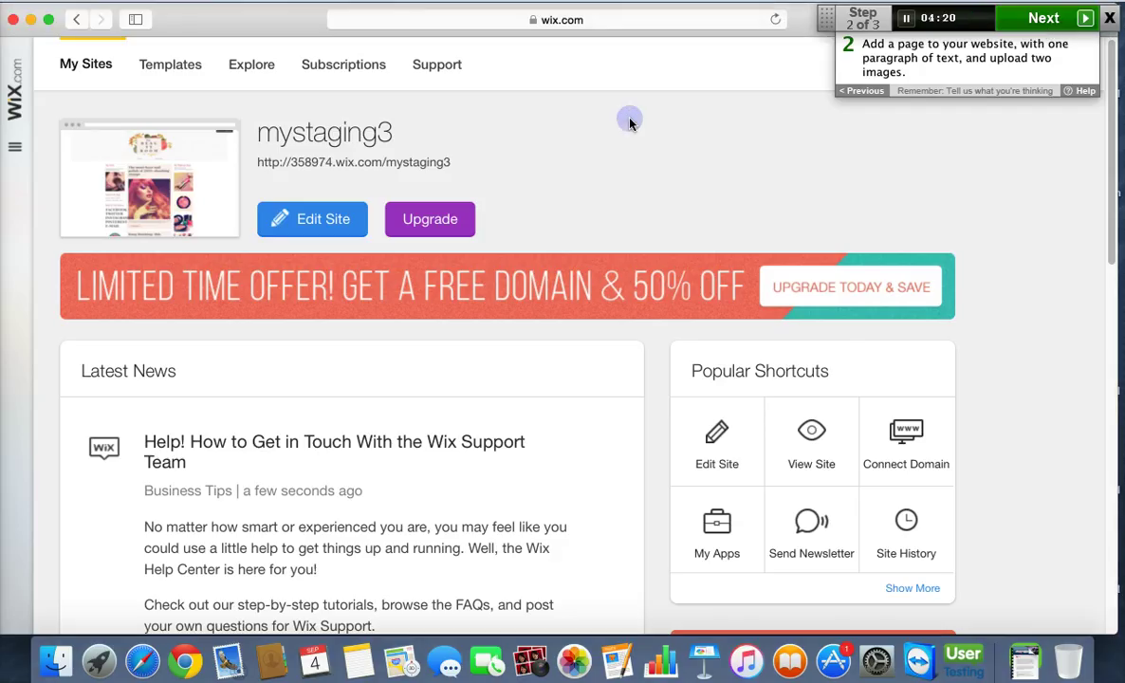
pyautogui.click(49, 19)
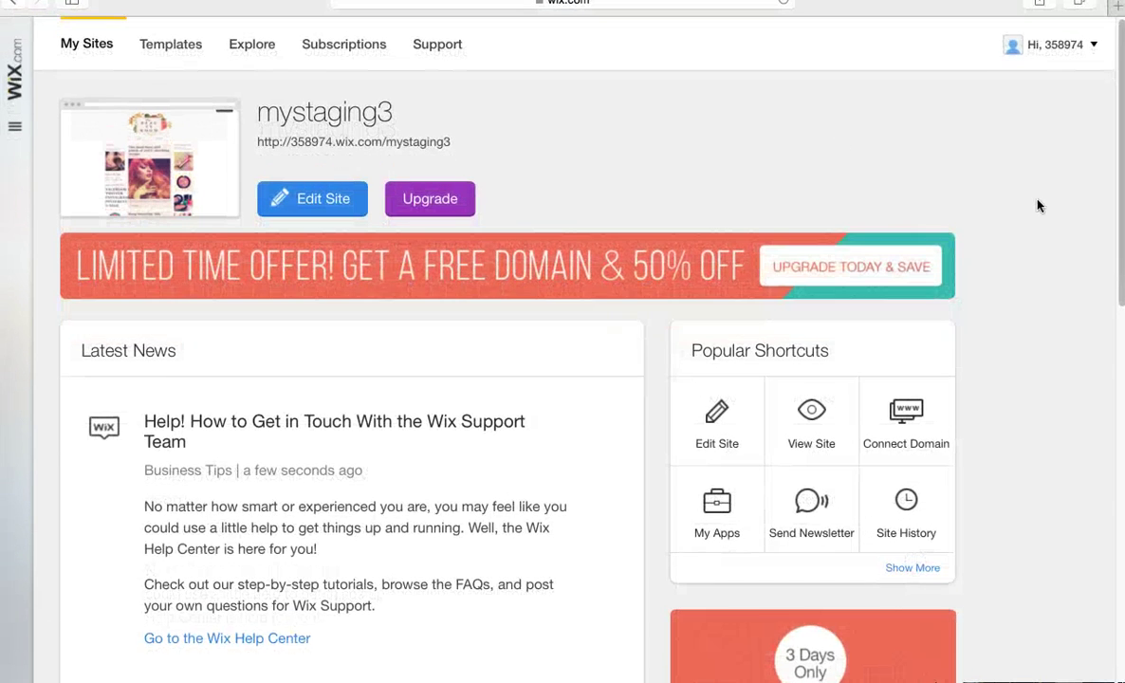
# Open the mystaging3 site in the Wix Editor with Edit Site.
pyautogui.scroll(-5, 1041, 209)
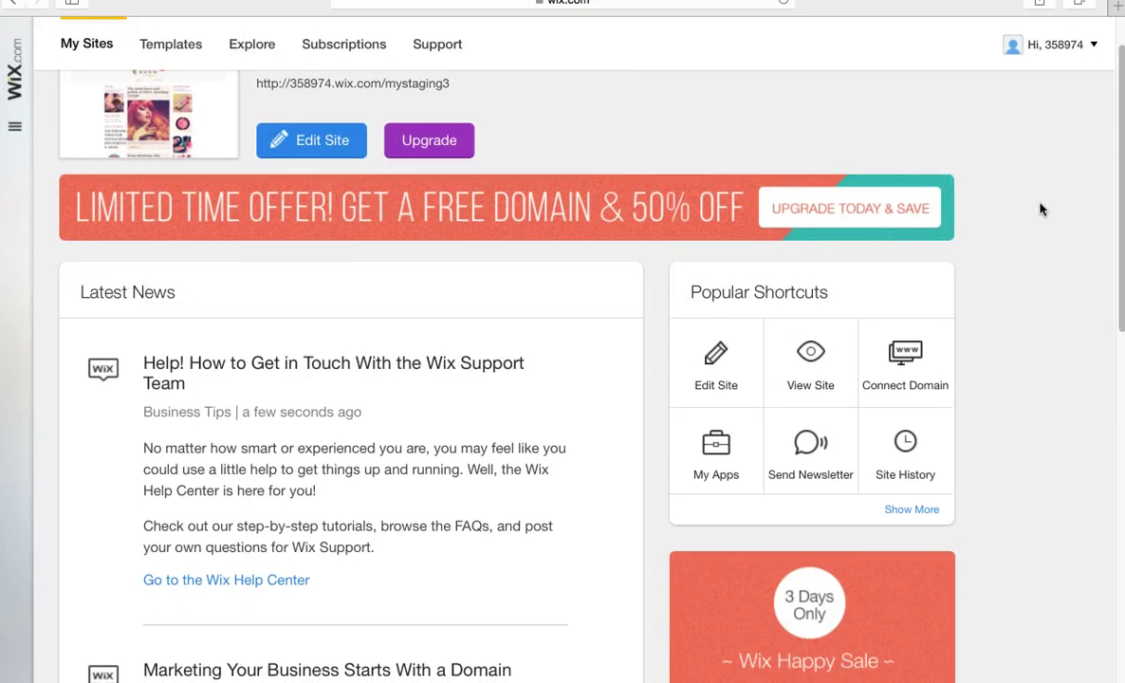
pyautogui.scroll(-6, 1041, 209)
pyautogui.scroll(10, 1040, 208)
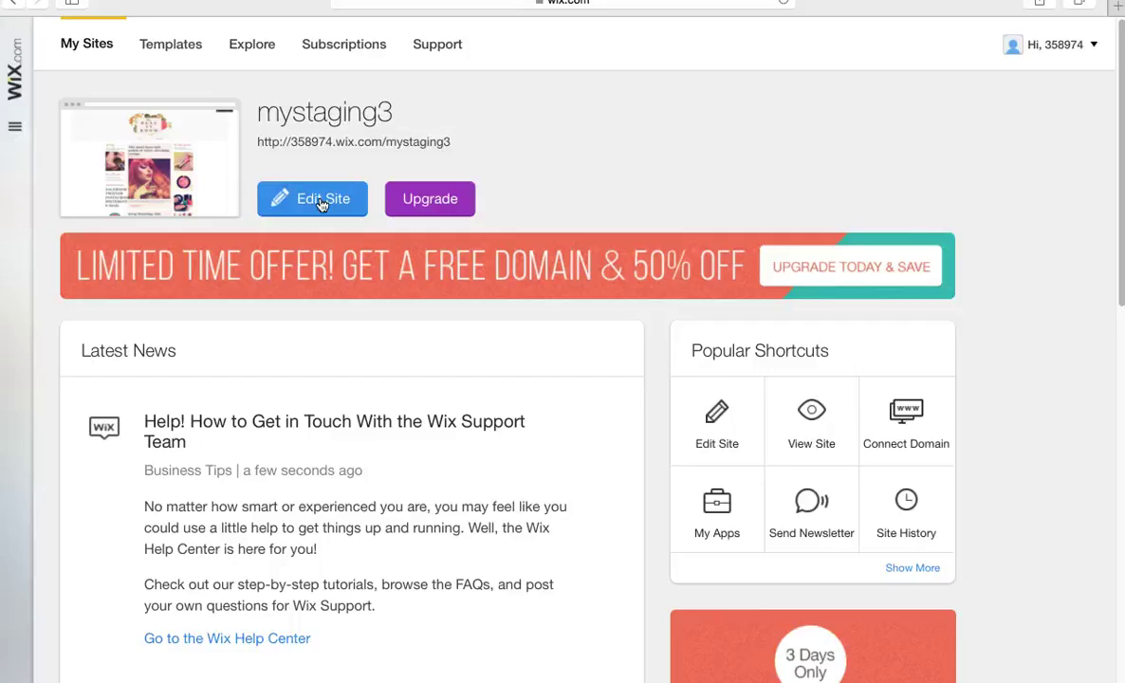
pyautogui.click(323, 204)
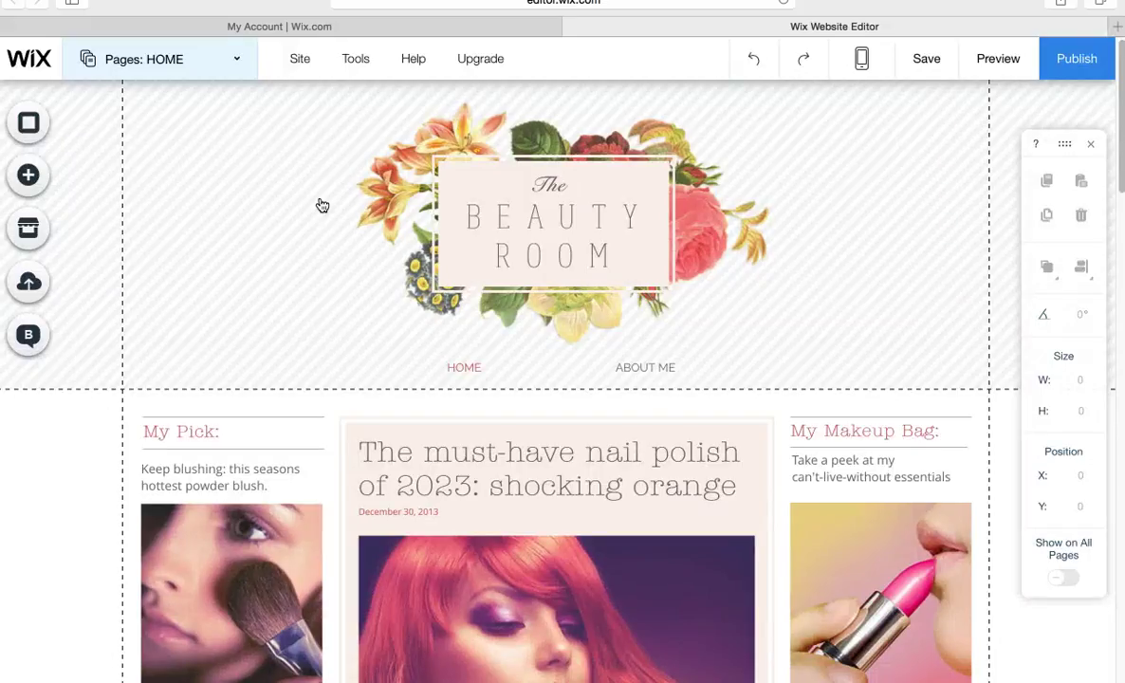
# Select the page header and open the Add panel on its Text category.
pyautogui.click(248, 209)
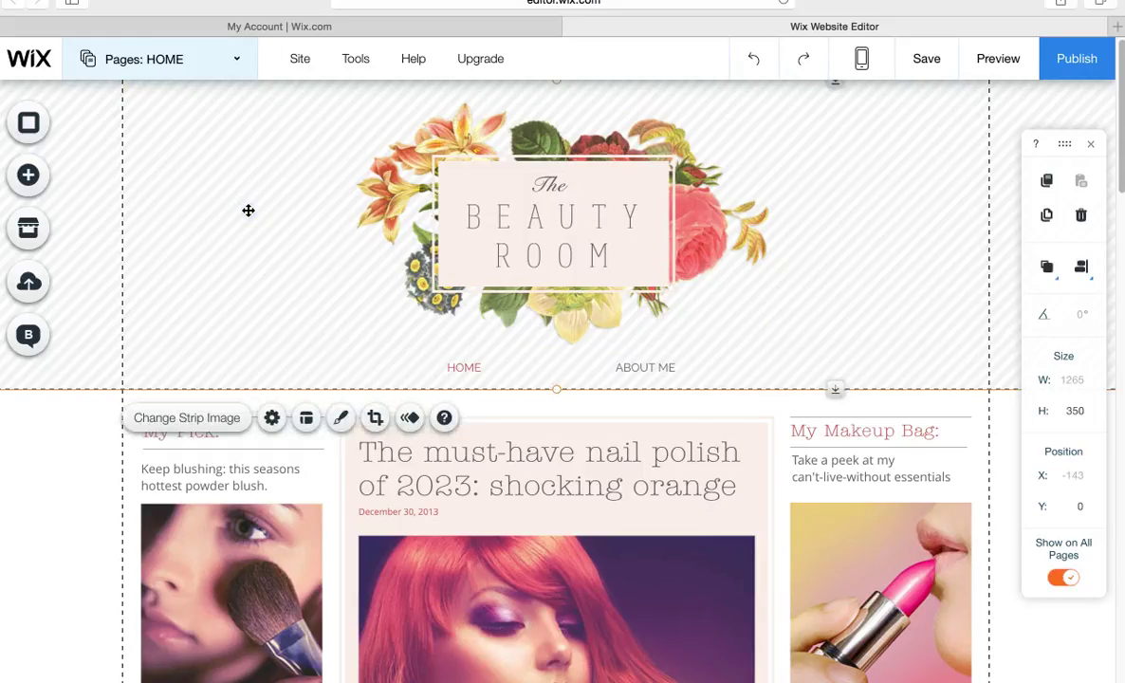
pyautogui.click(52, 180)
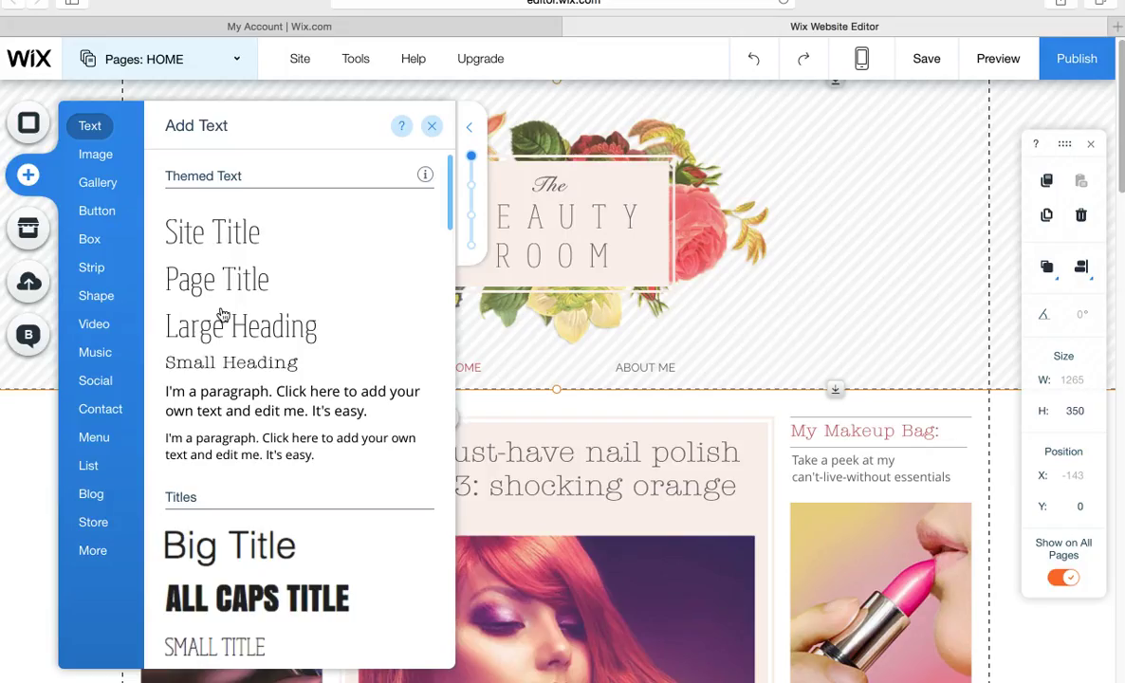
# Add a Helvetica Light sample paragraph text box to the page.
pyautogui.click(222, 298)
pyautogui.moveTo(451, 217); pyautogui.dragTo(455, 567)
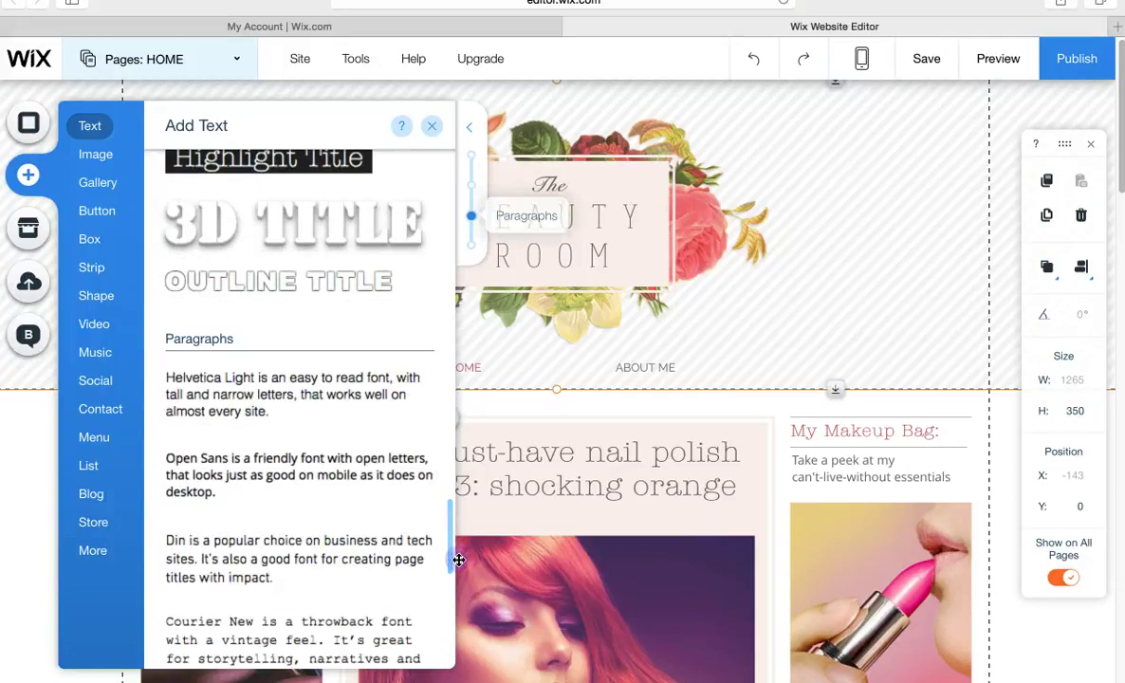
pyautogui.click(314, 397)
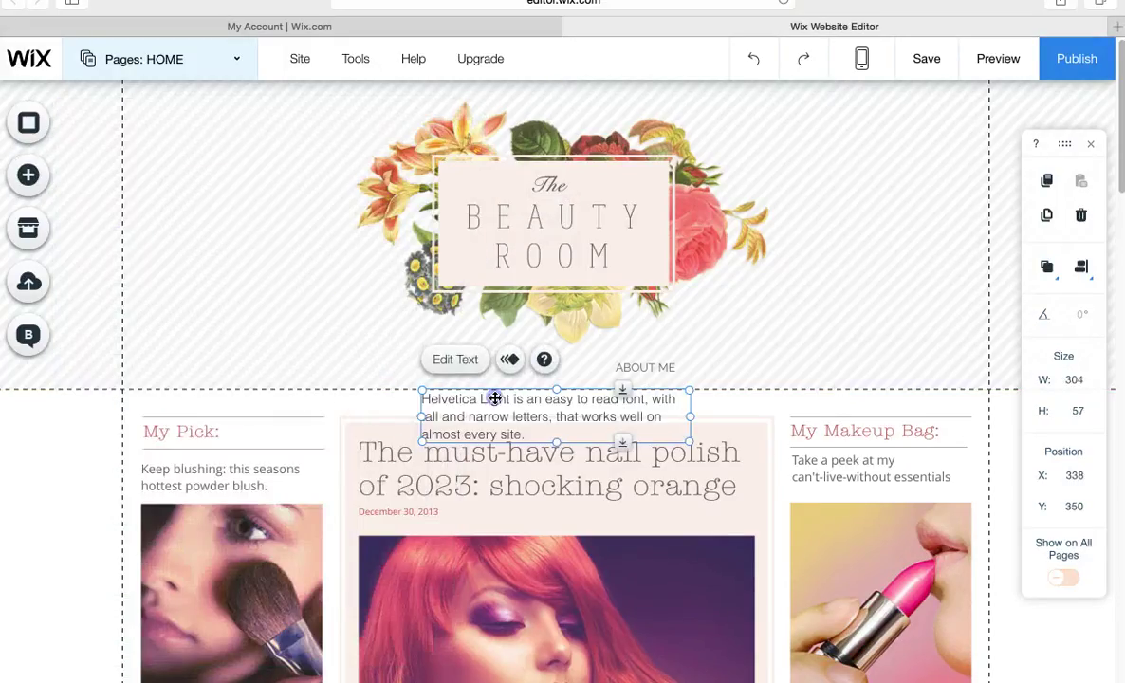
# Move the paragraph into the header's top-left, show it on all pages, and narrow it to 218 × 42.
pyautogui.moveTo(495, 399); pyautogui.dragTo(224, 211)
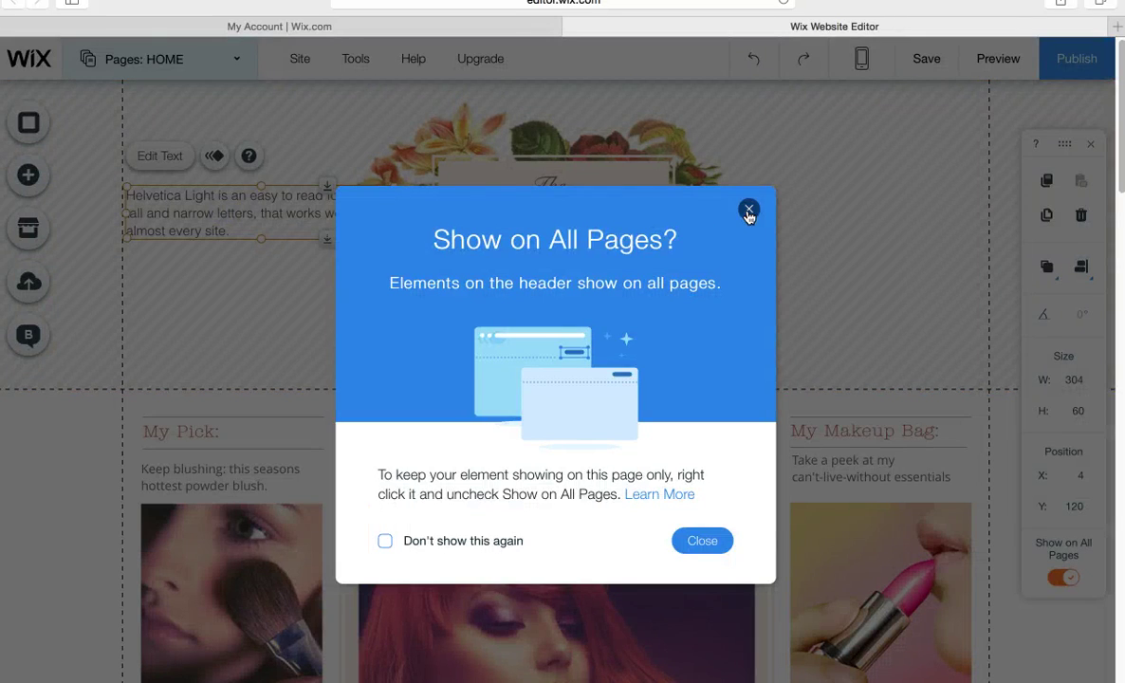
pyautogui.click(748, 209)
pyautogui.moveTo(396, 189); pyautogui.dragTo(319, 202)
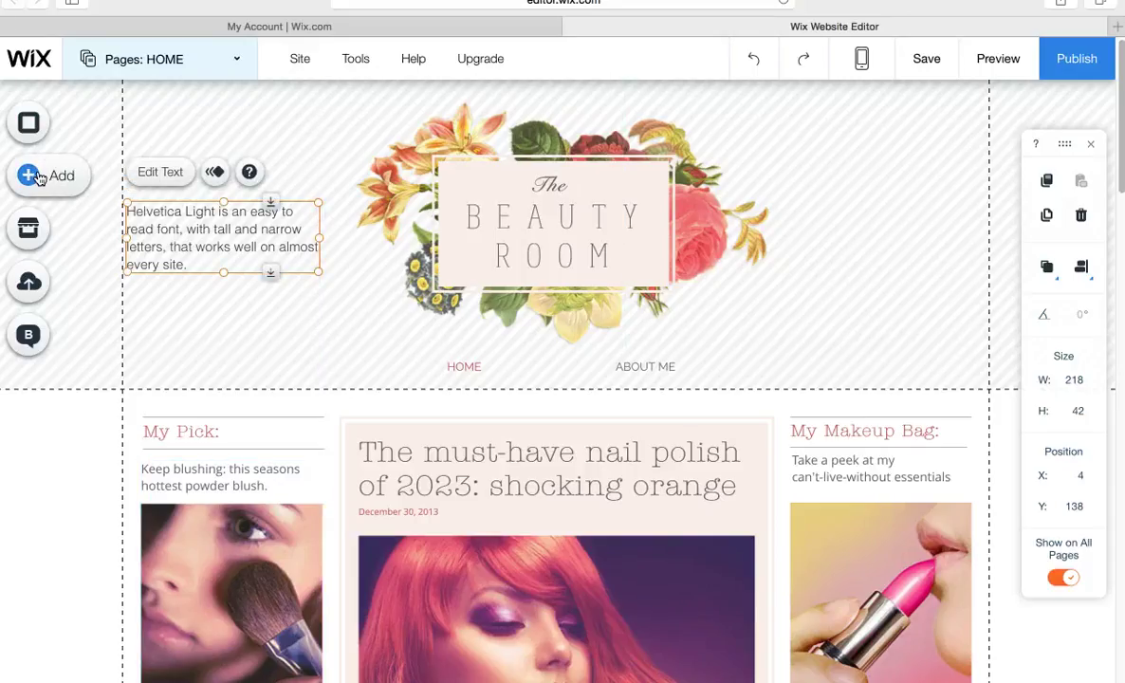
# Browse the available image elements in the Add panel, then close it.
pyautogui.click(38, 178)
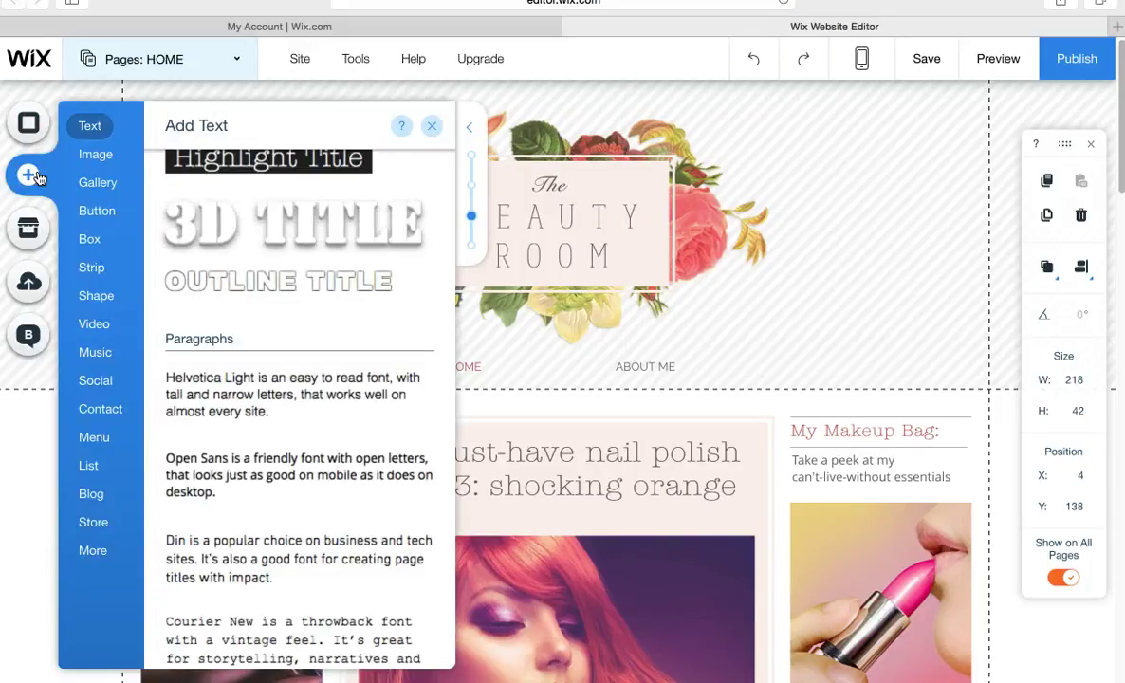
pyautogui.click(104, 154)
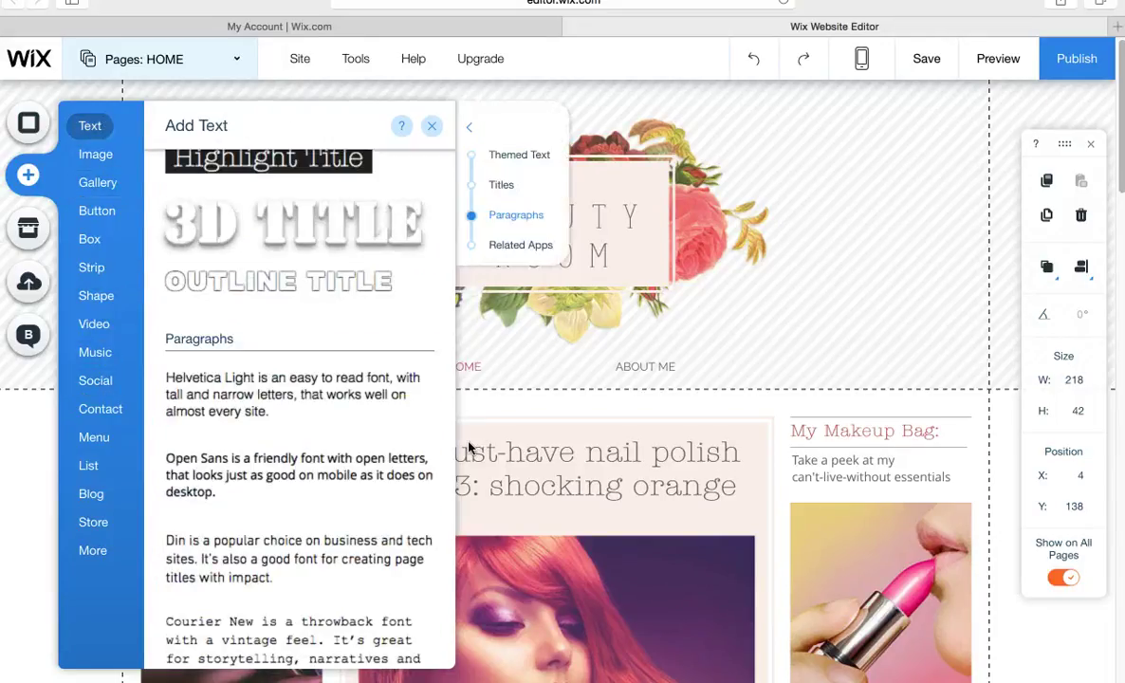
pyautogui.moveTo(450, 538); pyautogui.dragTo(439, 156)
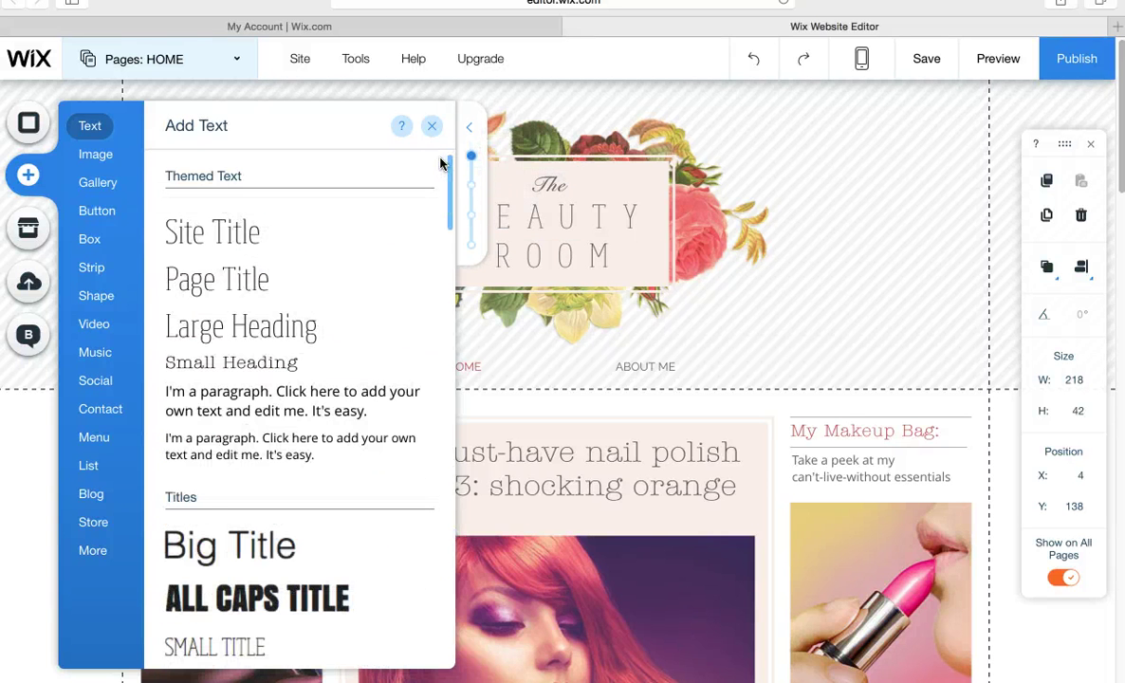
pyautogui.click(436, 127)
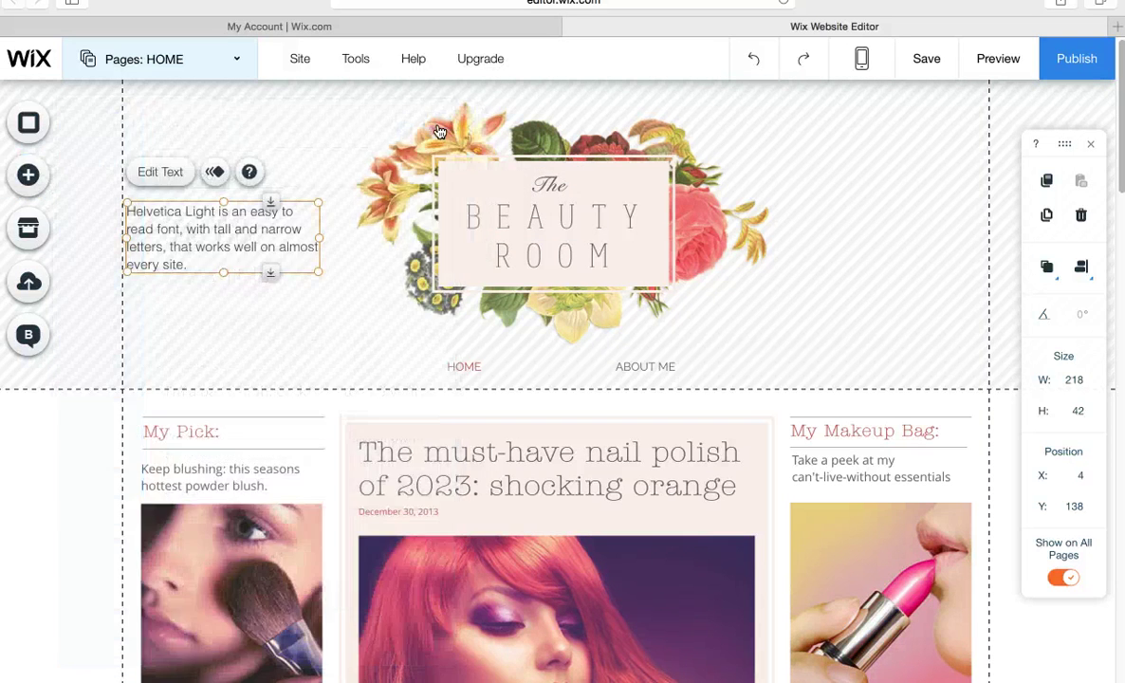
# Widen the header paragraph slightly to 223 × 80, then select the header strip.
pyautogui.moveTo(318, 238)
pyautogui.mouseDown()
pyautogui.moveTo(379, 239)
pyautogui.moveTo(325, 238)
pyautogui.mouseUp()
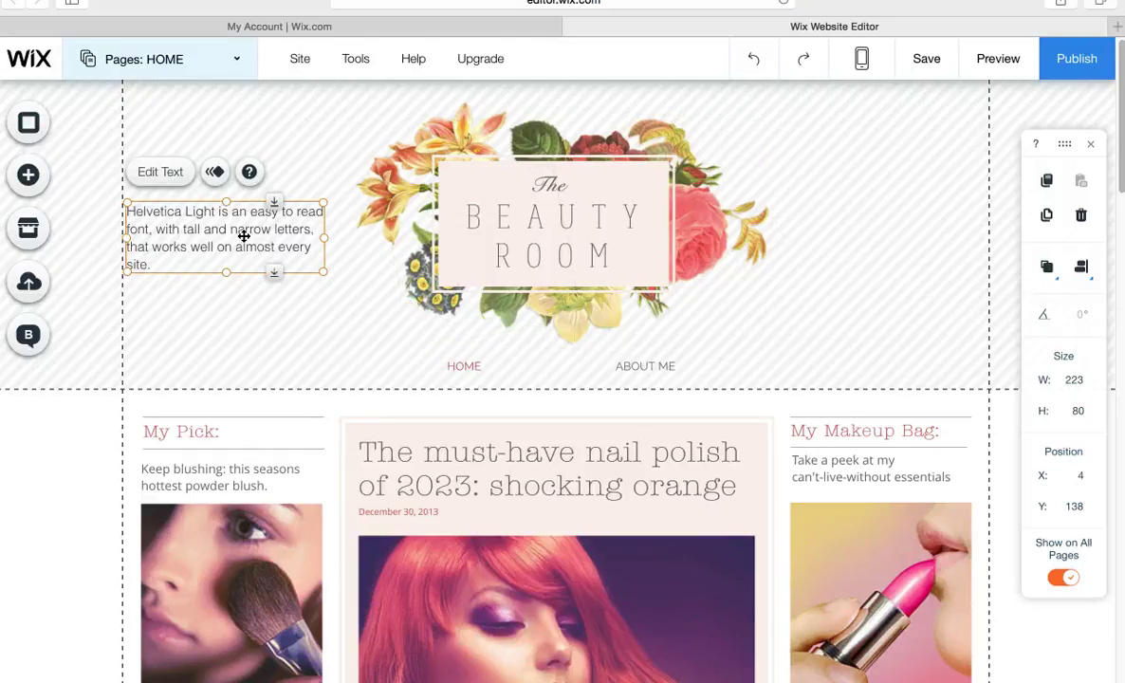
pyautogui.click(884, 214)
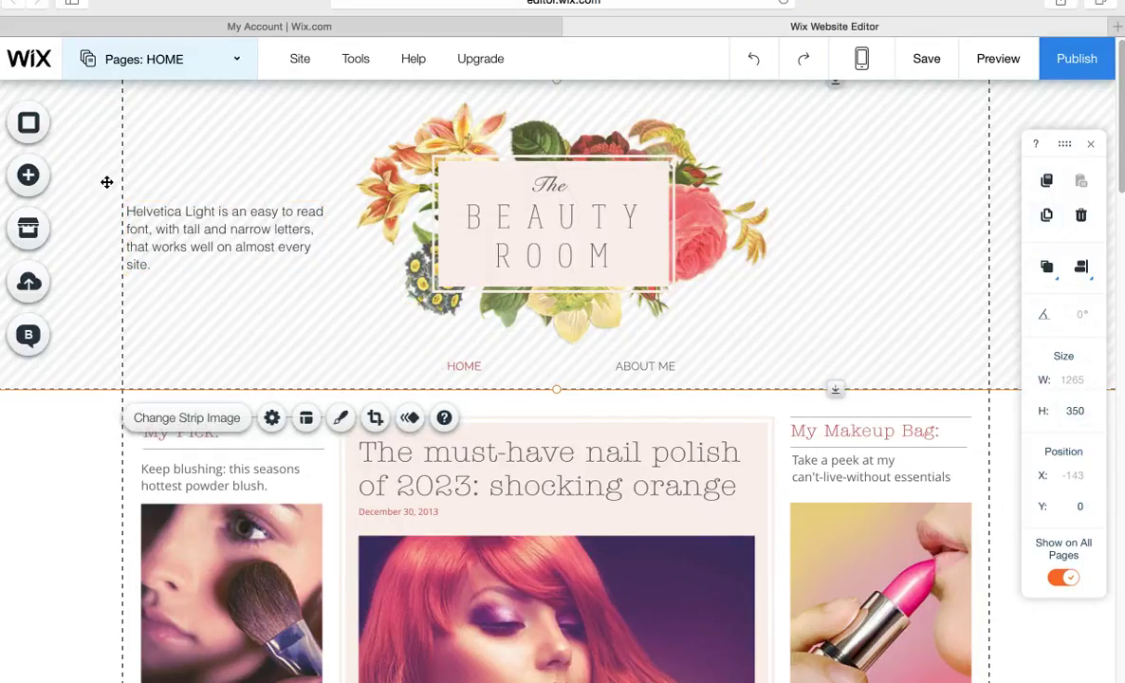
pyautogui.click(39, 178)
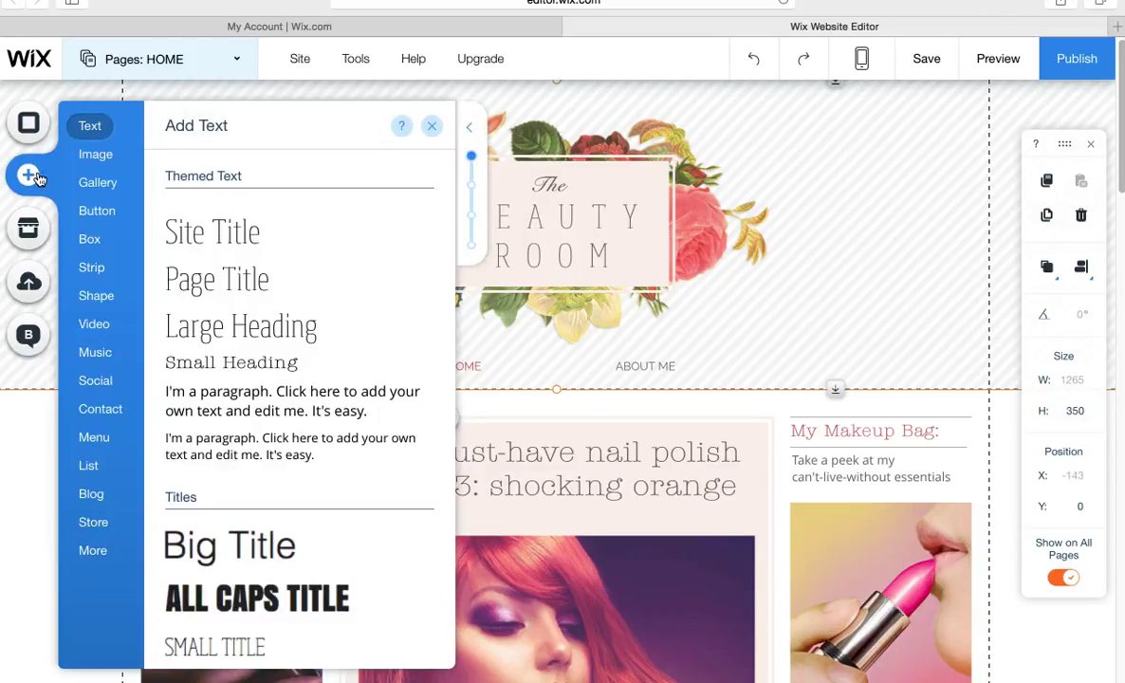
# Add the Sunny Motel and Blue Stairway free Wix images to the HOME page.
pyautogui.click(96, 158)
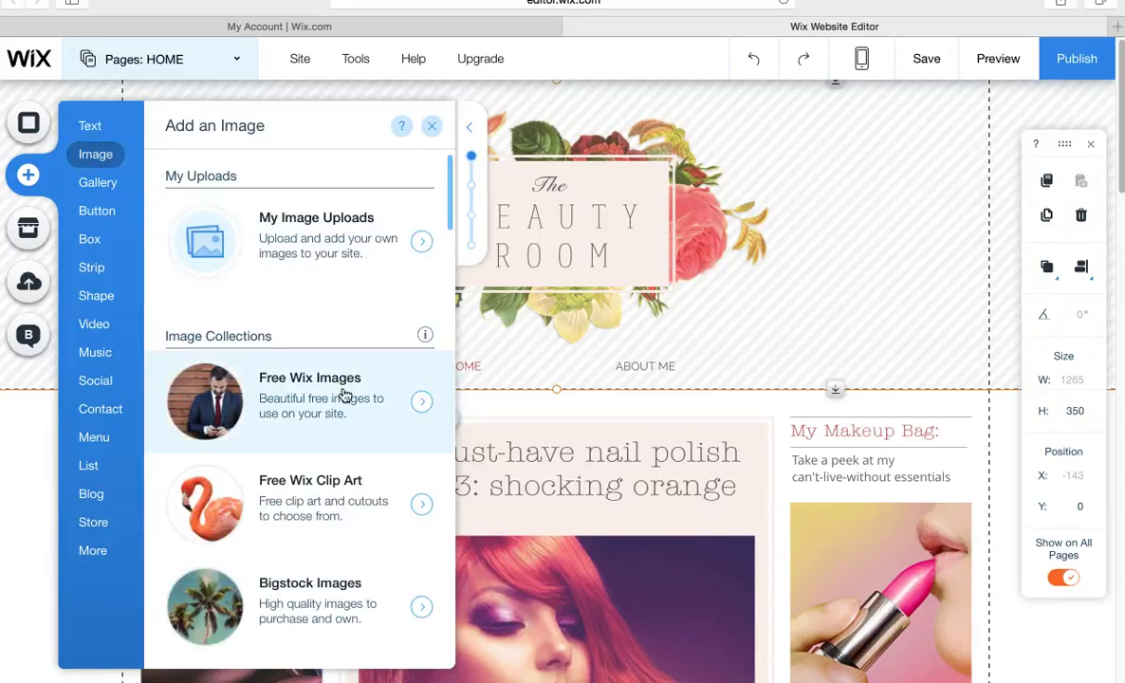
pyautogui.click(420, 400)
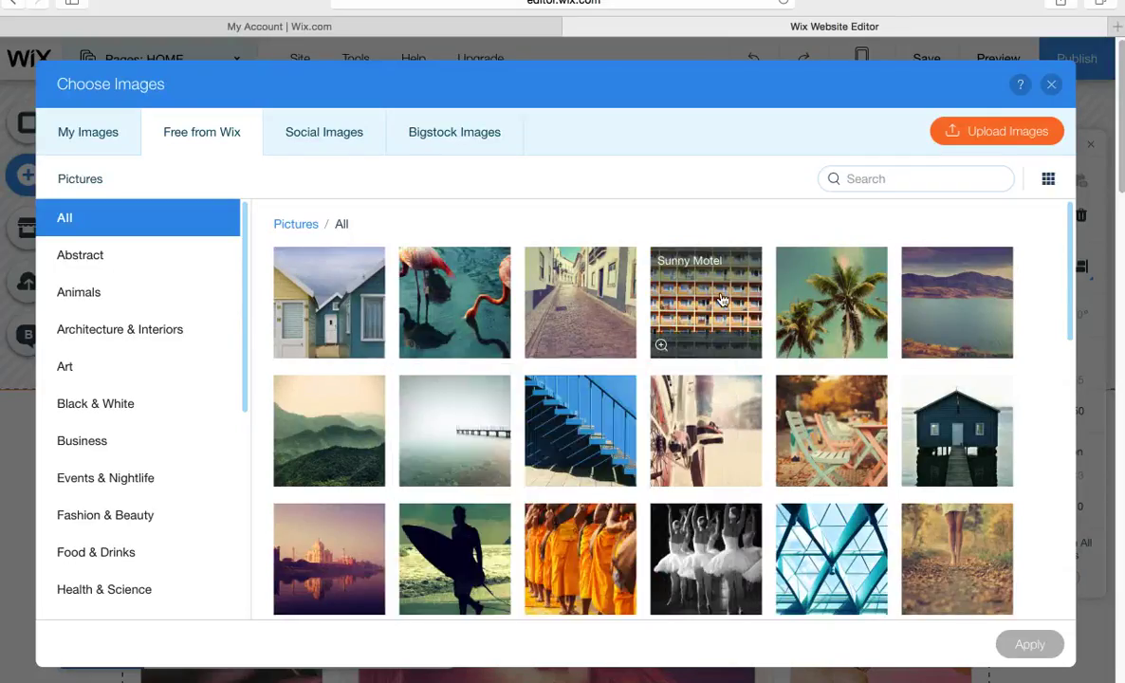
pyautogui.click(721, 299)
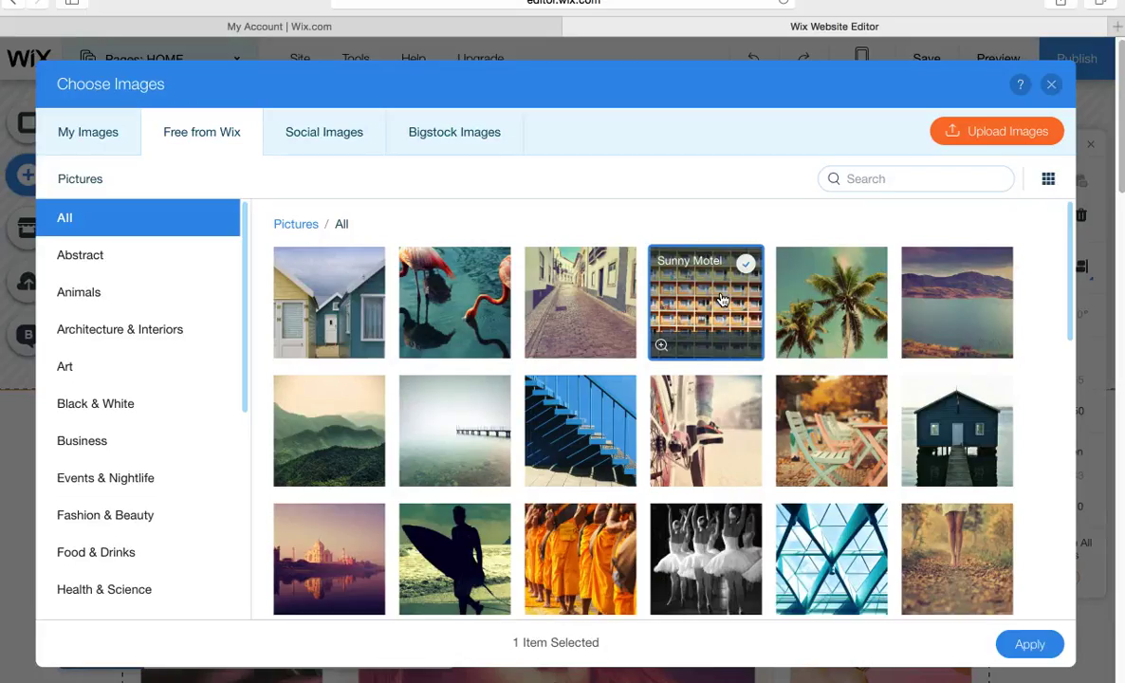
pyautogui.click(568, 430)
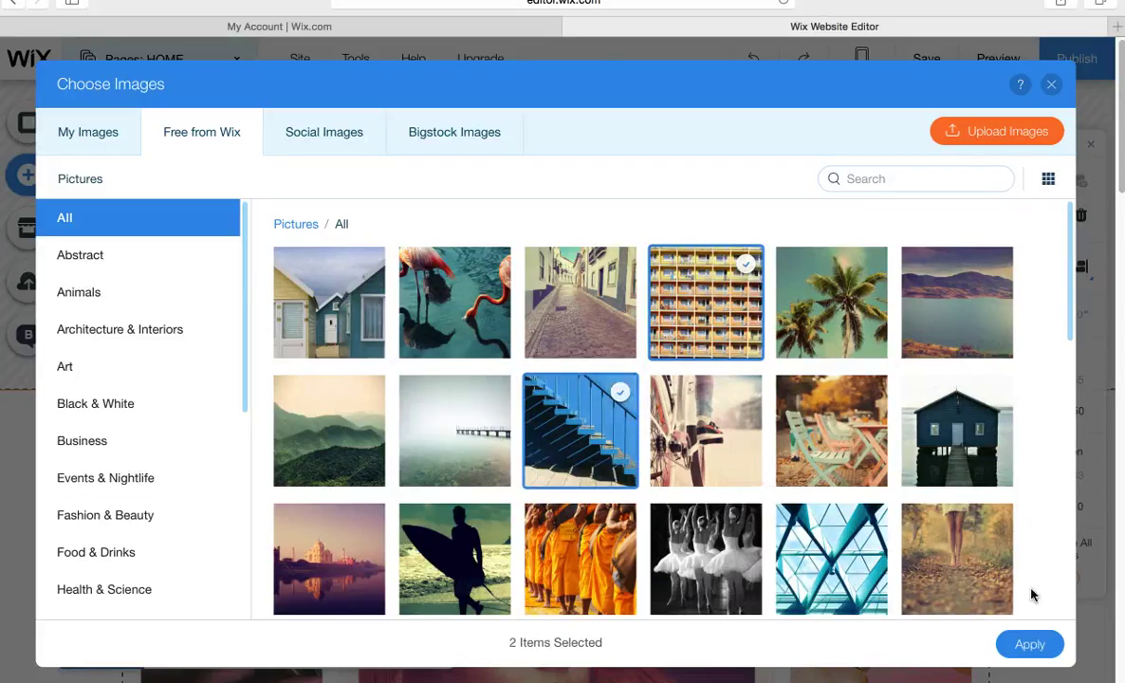
pyautogui.click(1031, 645)
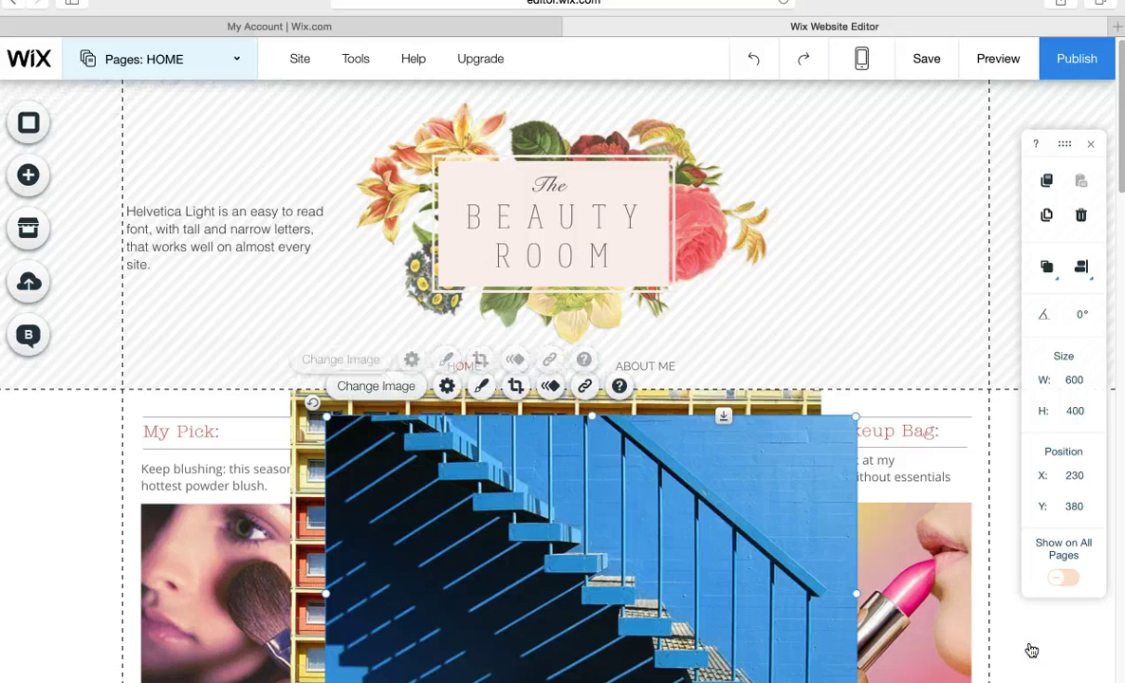
# Put Blue Stairway in the header's top-right at 212 × 140 and Sunny Motel below the paragraph at 139 × 95.
pyautogui.moveTo(660, 545); pyautogui.dragTo(862, 211)
pyautogui.moveTo(526, 435); pyautogui.dragTo(737, 183)
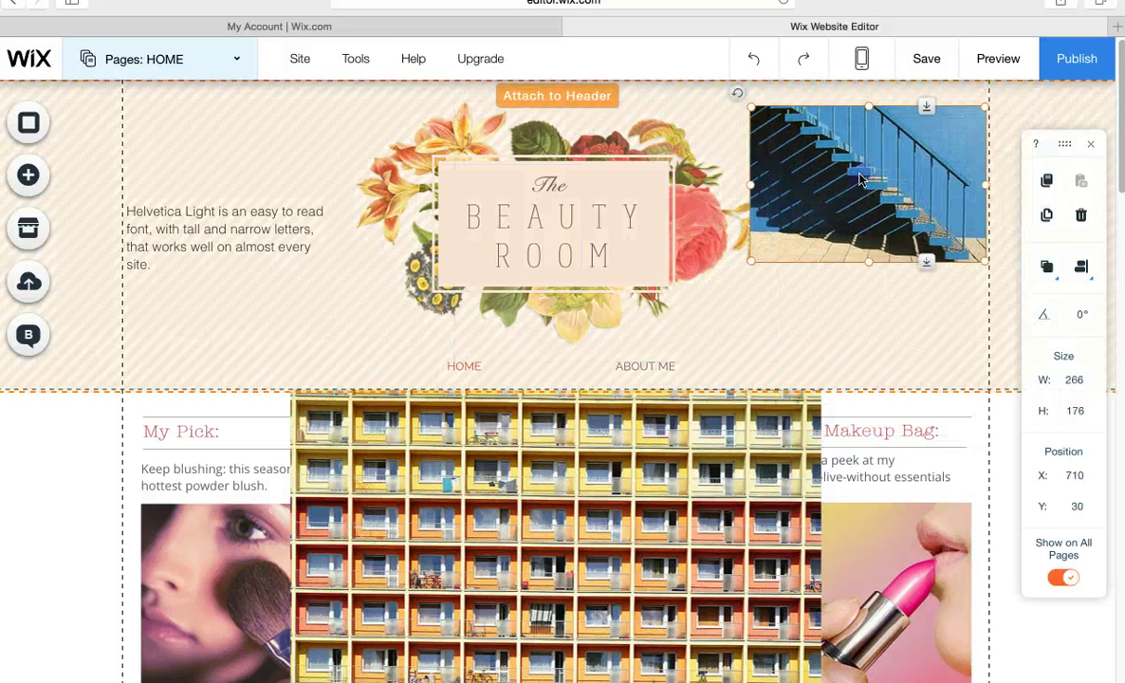
pyautogui.click(540, 552)
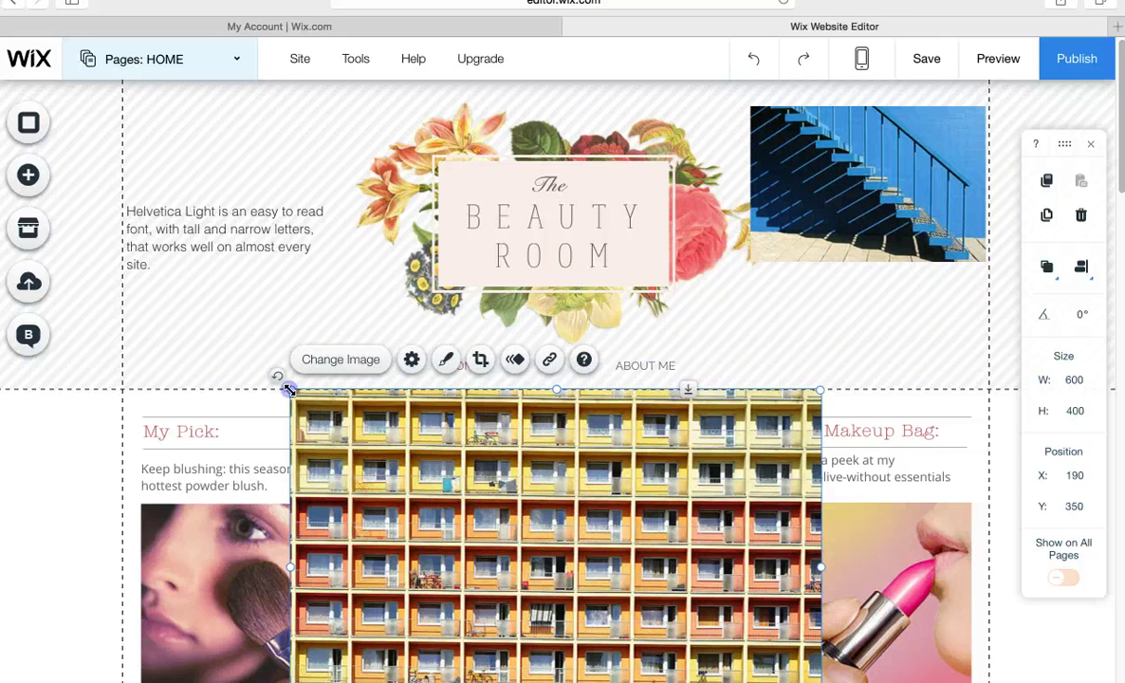
pyautogui.moveTo(289, 389); pyautogui.dragTo(509, 537)
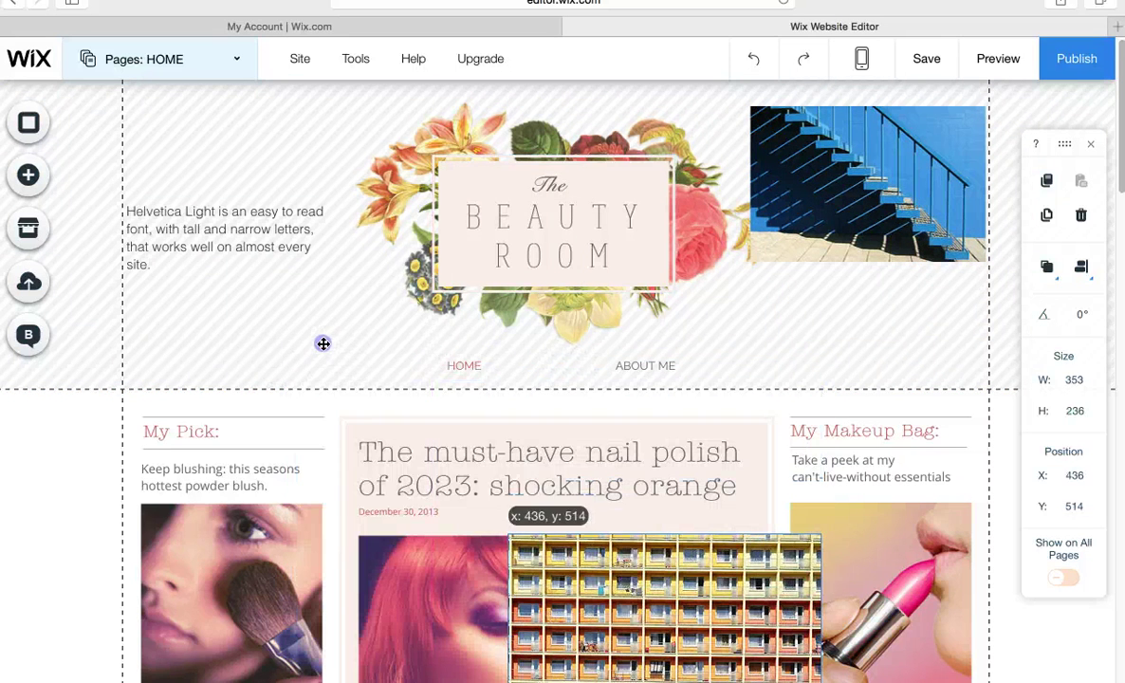
pyautogui.moveTo(323, 344); pyautogui.dragTo(321, 341)
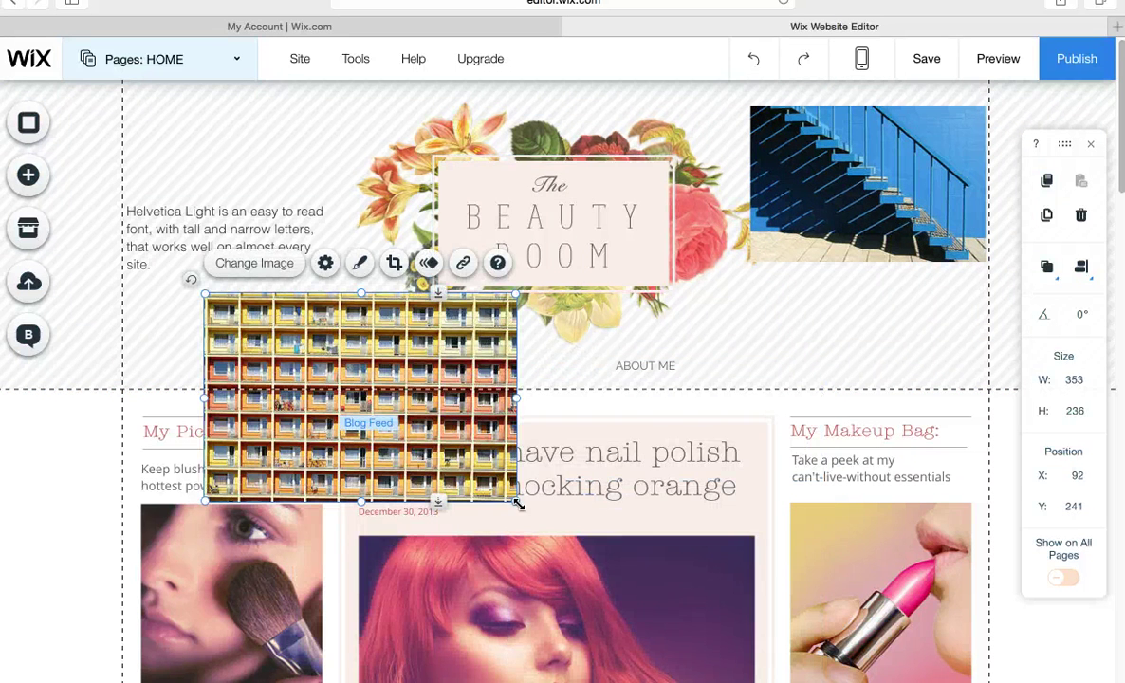
pyautogui.moveTo(516, 503); pyautogui.dragTo(328, 375)
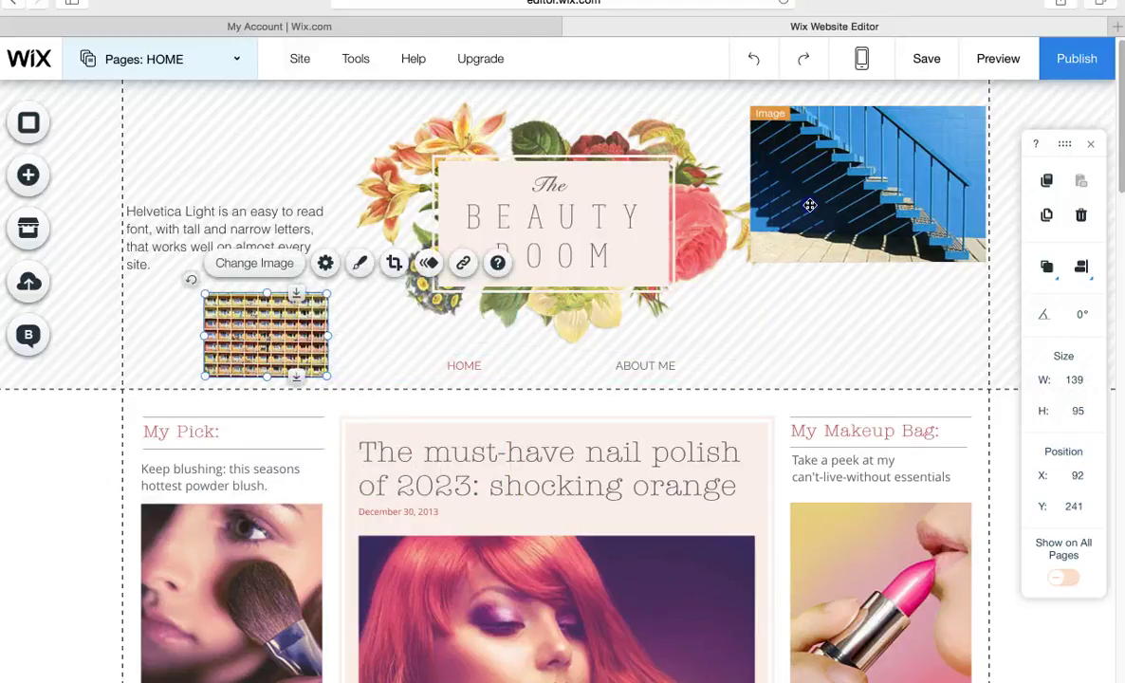
pyautogui.click(752, 190)
pyautogui.moveTo(751, 261); pyautogui.dragTo(797, 234)
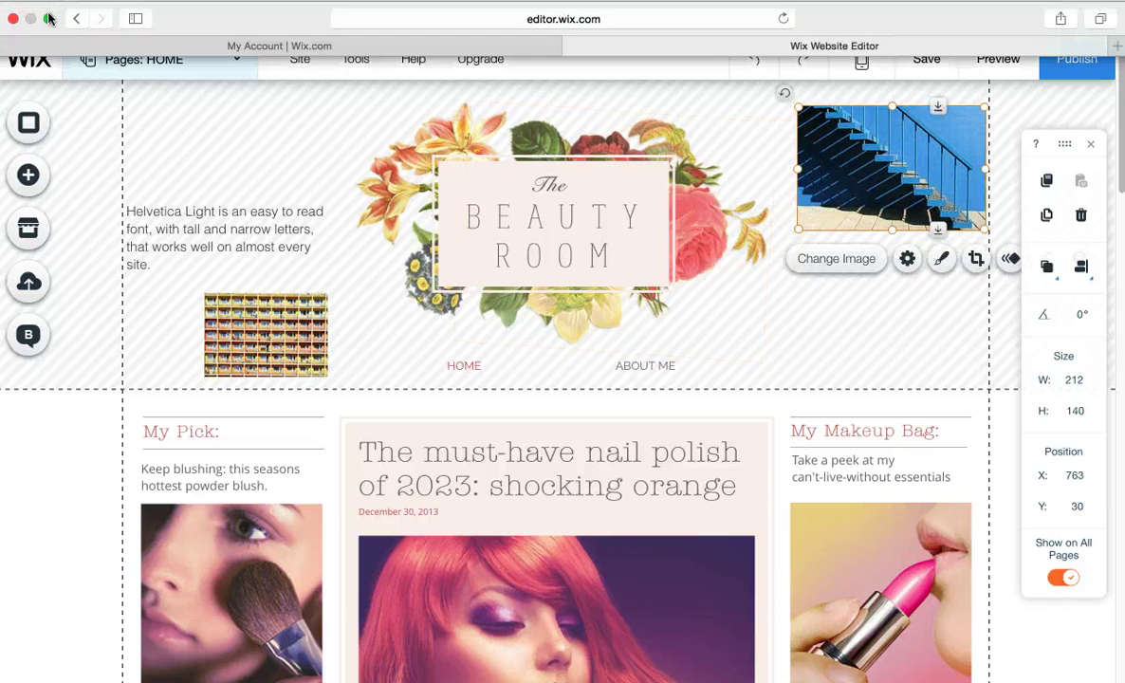
# Browse the gallery and image elements, then open the Pages panel listing HOME and ABOUT ME.
pyautogui.click(50, 19)
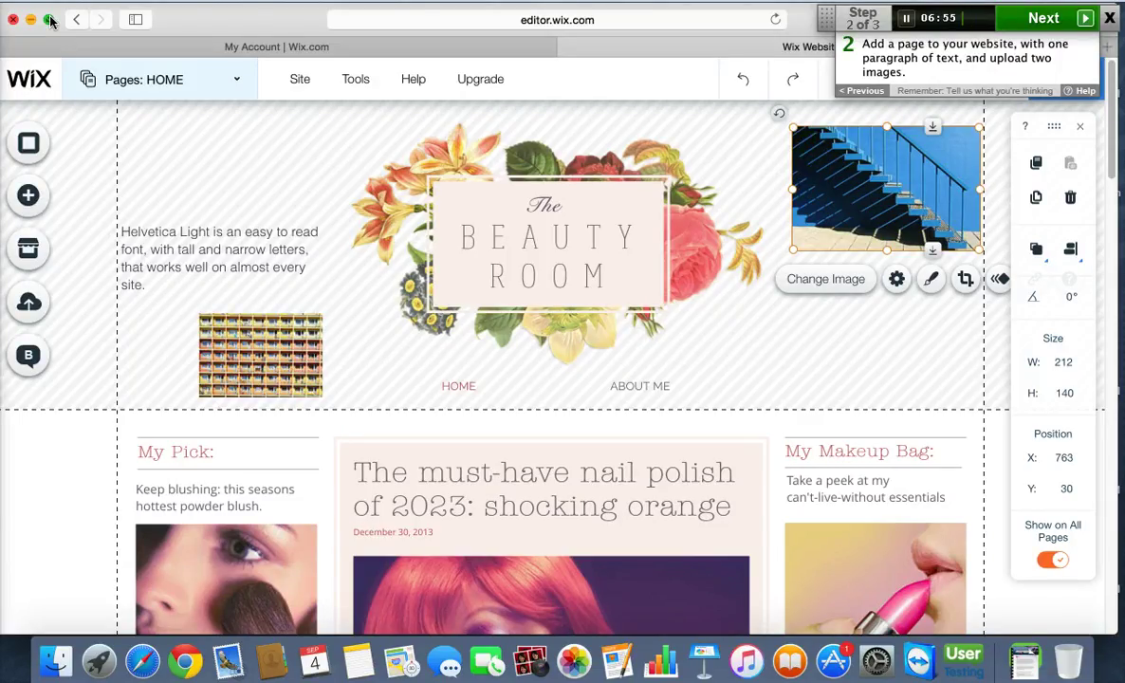
pyautogui.click(51, 19)
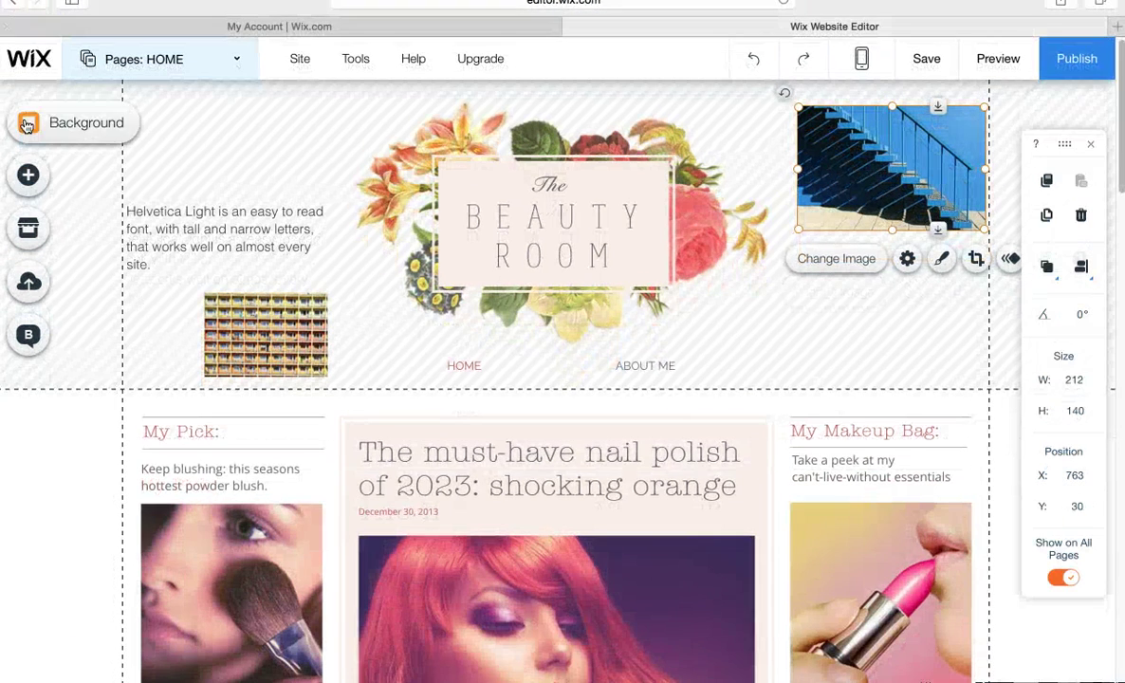
pyautogui.click(29, 178)
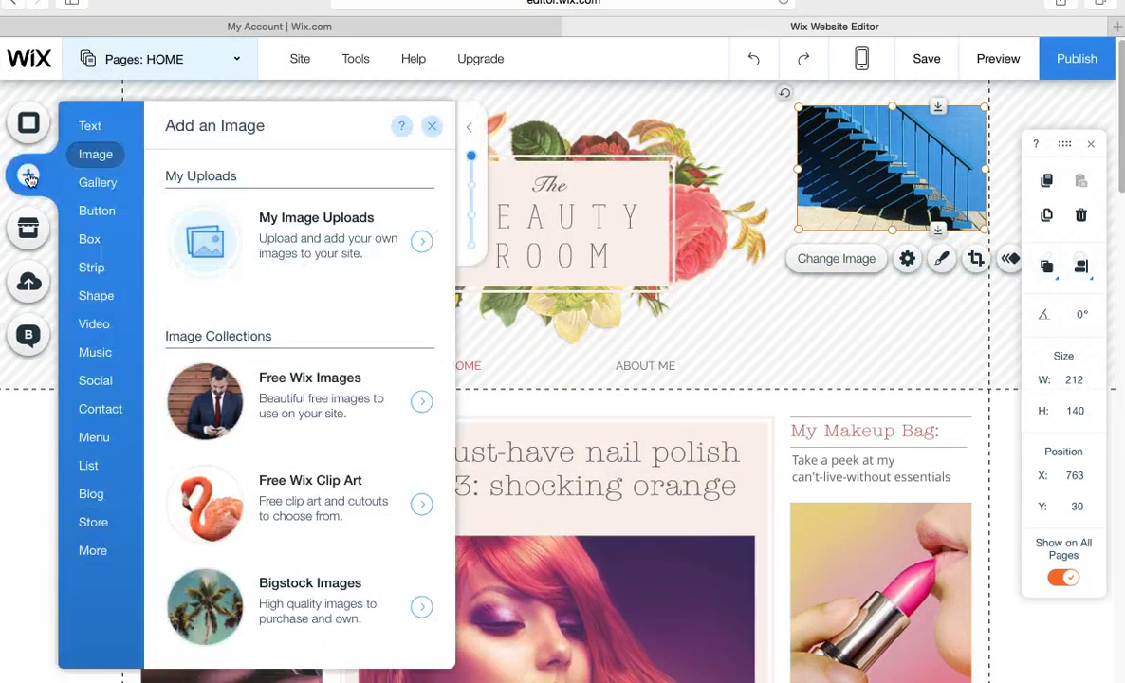
pyautogui.click(95, 183)
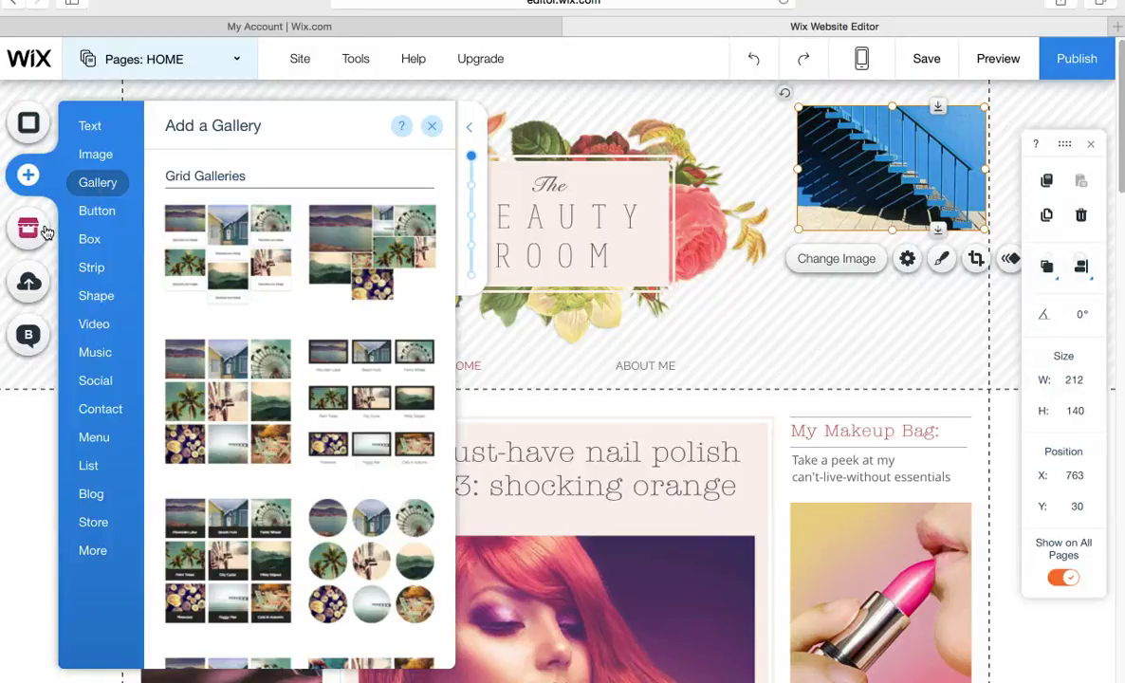
pyautogui.click(116, 156)
pyautogui.click(241, 63)
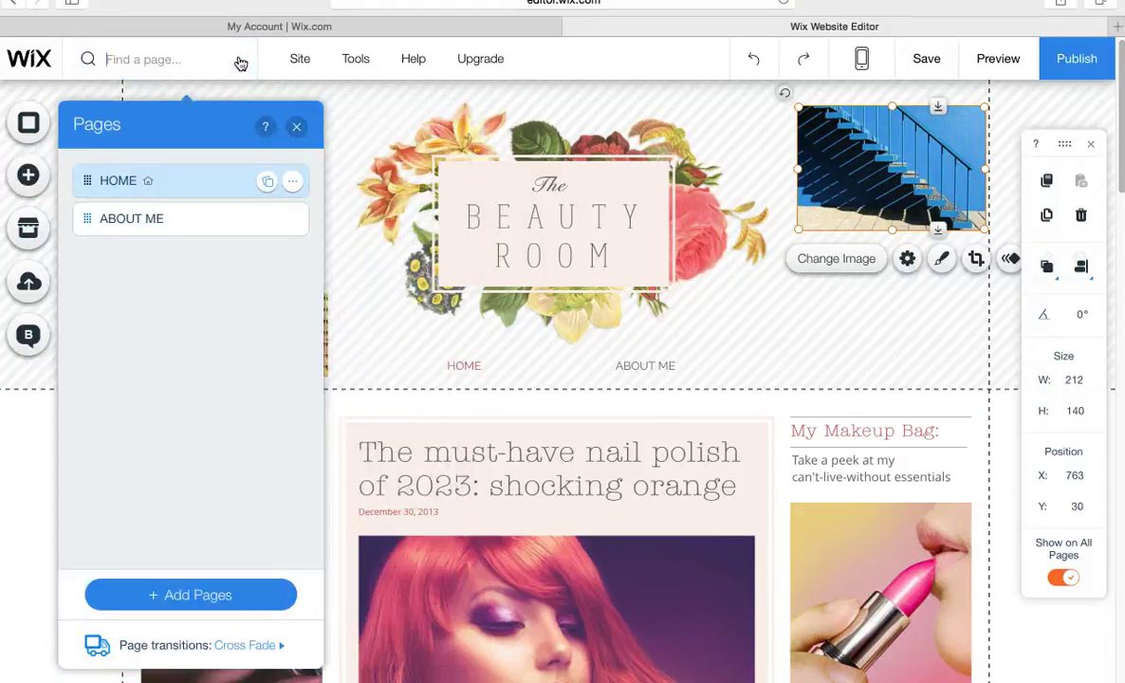
# Check the My Sites dashboard, return to the editor, and open the Add Pages choices.
pyautogui.click(168, 30)
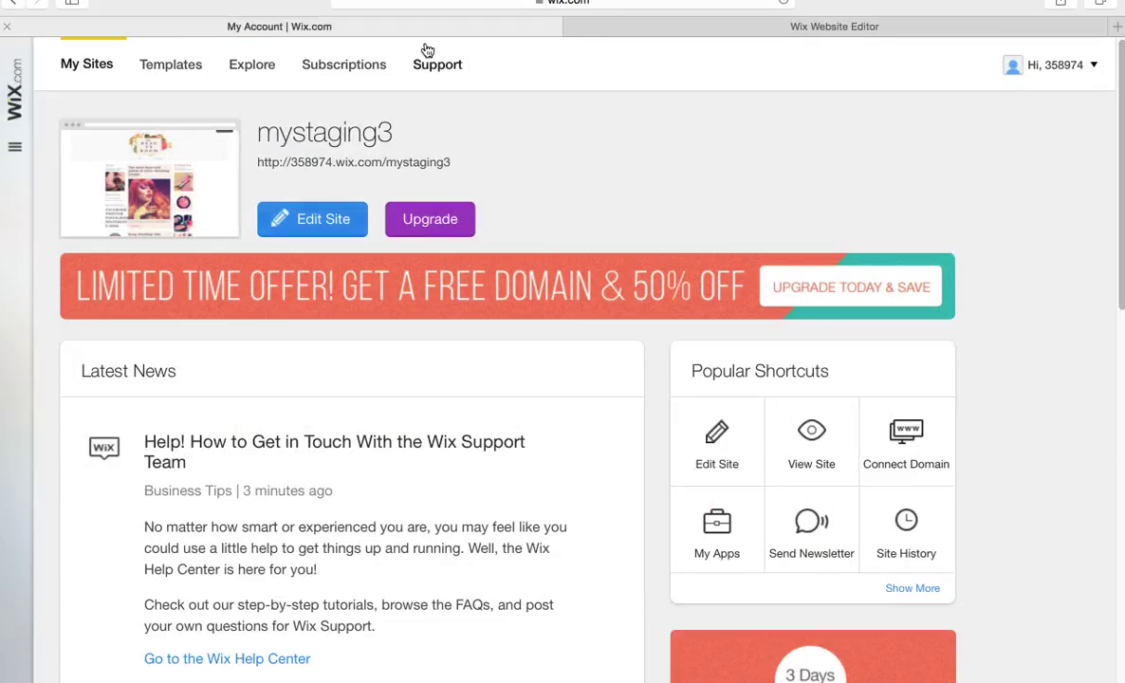
pyautogui.click(791, 33)
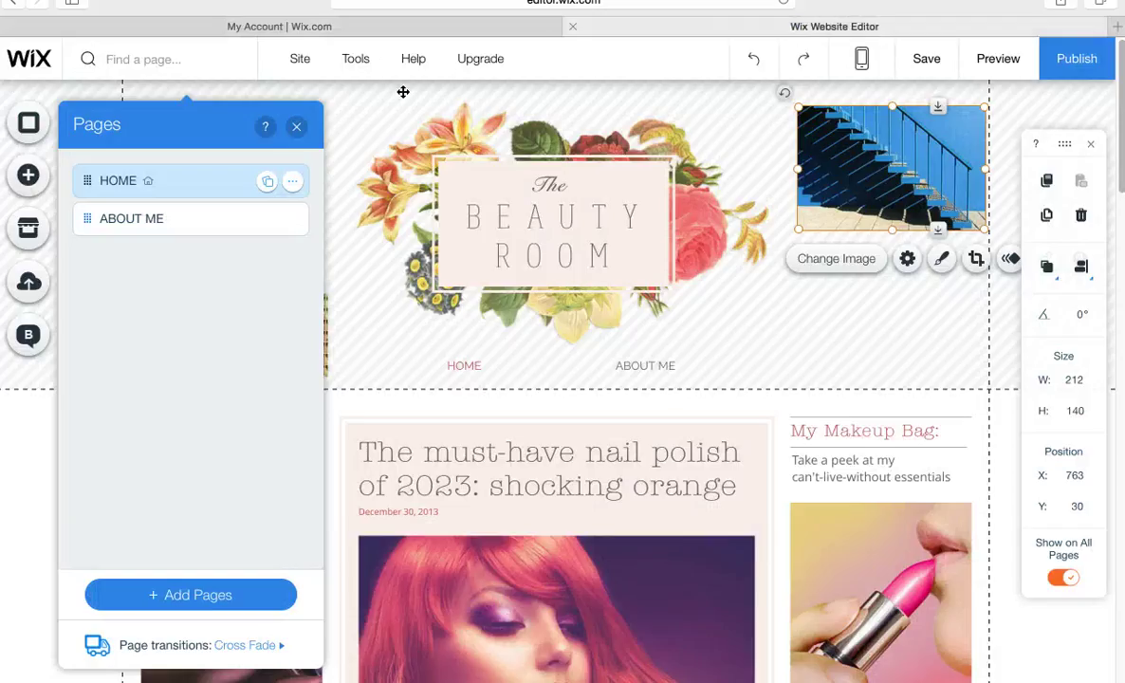
pyautogui.click(300, 129)
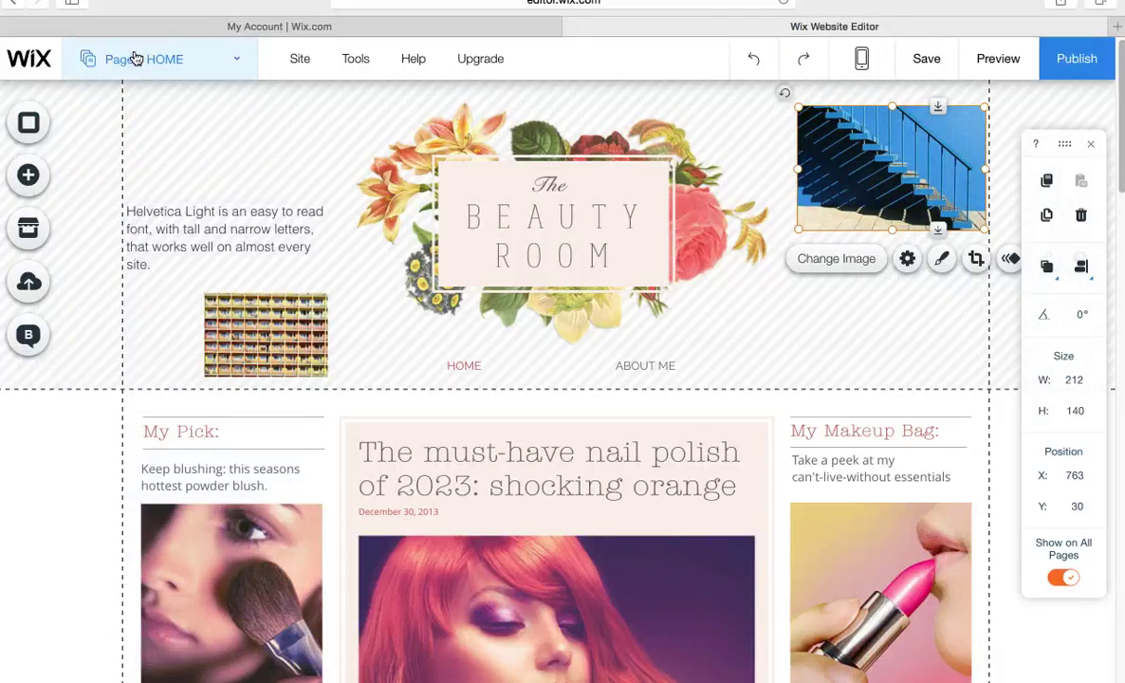
pyautogui.click(238, 63)
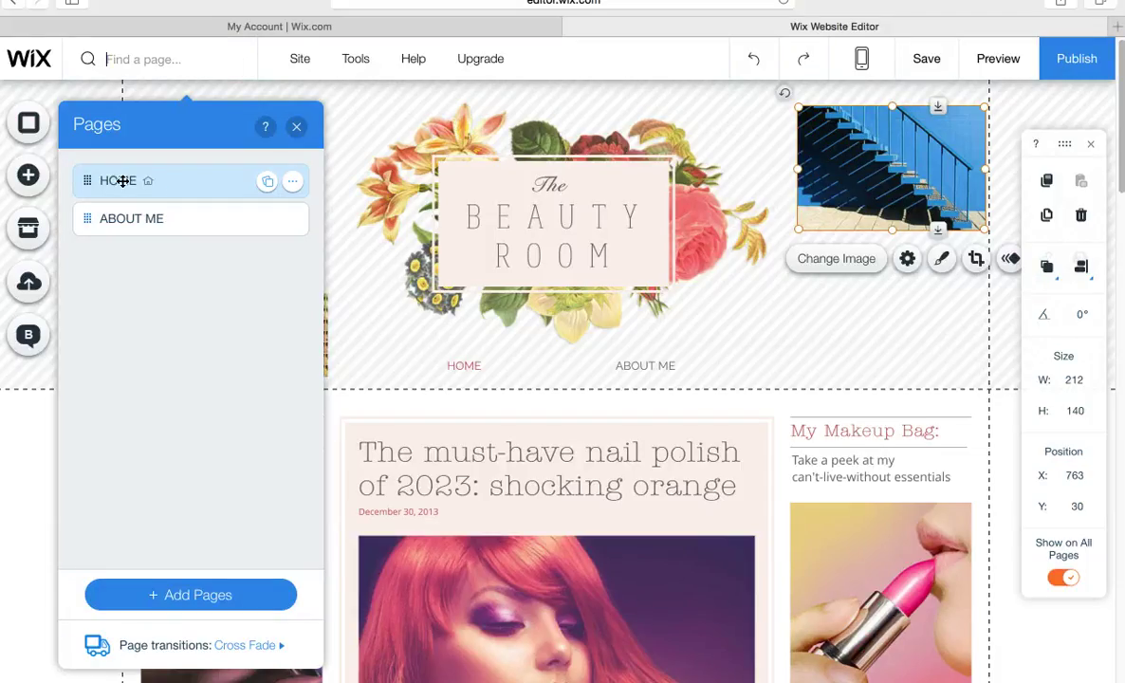
pyautogui.click(191, 596)
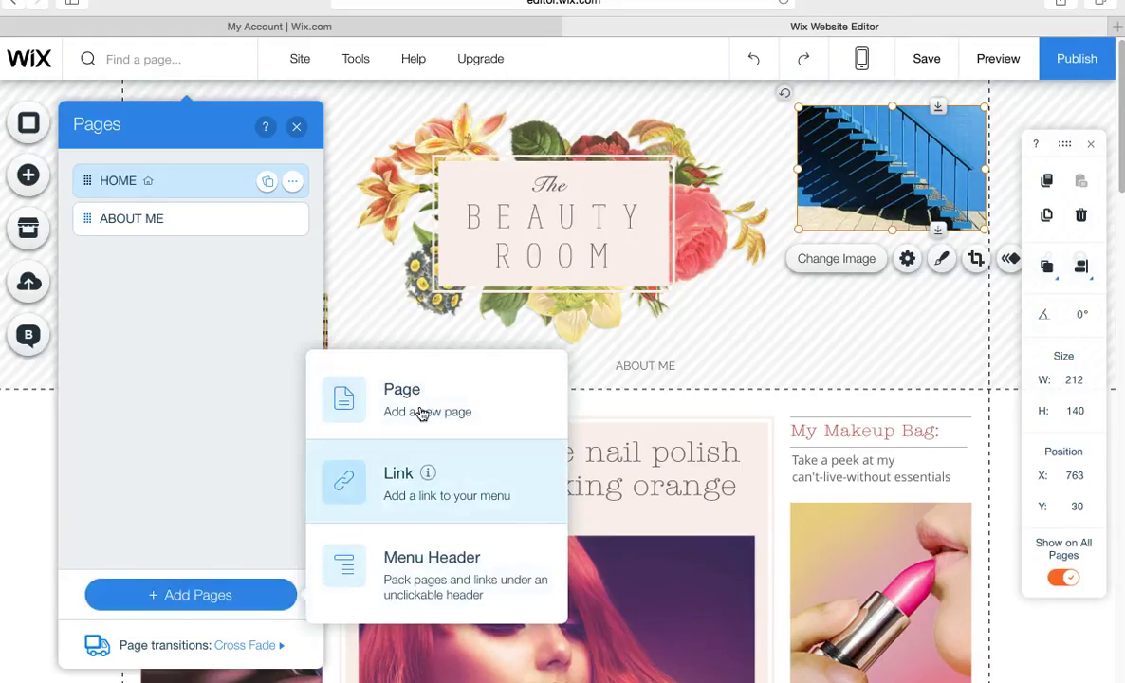
# Create a blank page keeping the default name New Page and open it for editing.
pyautogui.click(422, 406)
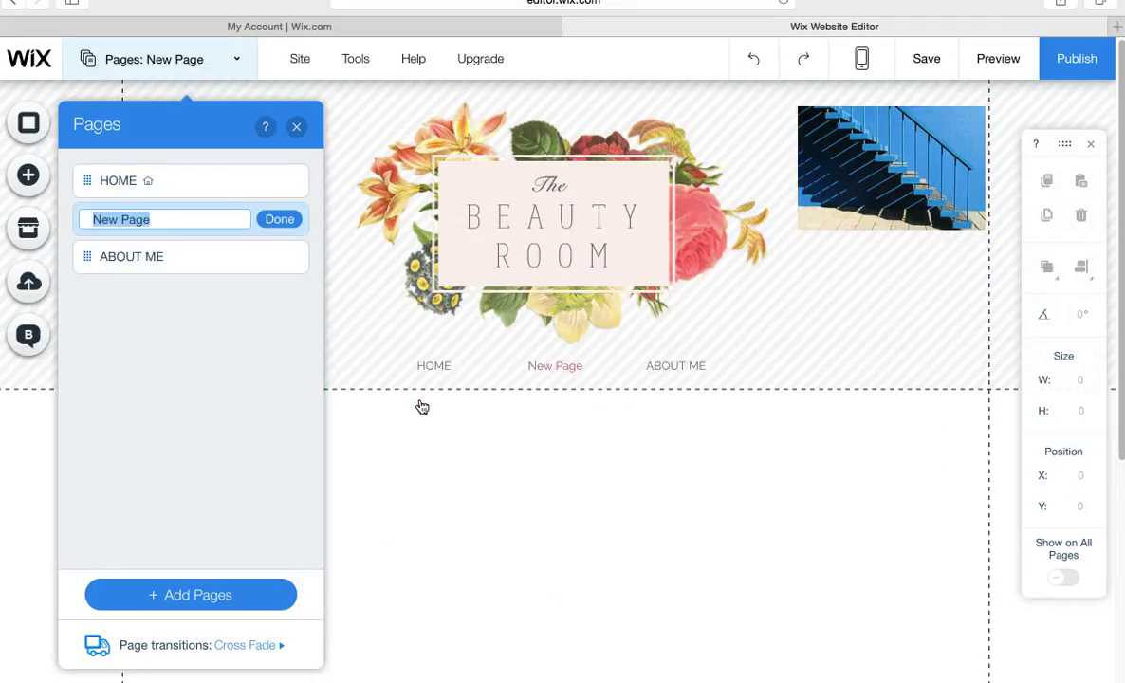
pyautogui.click(280, 221)
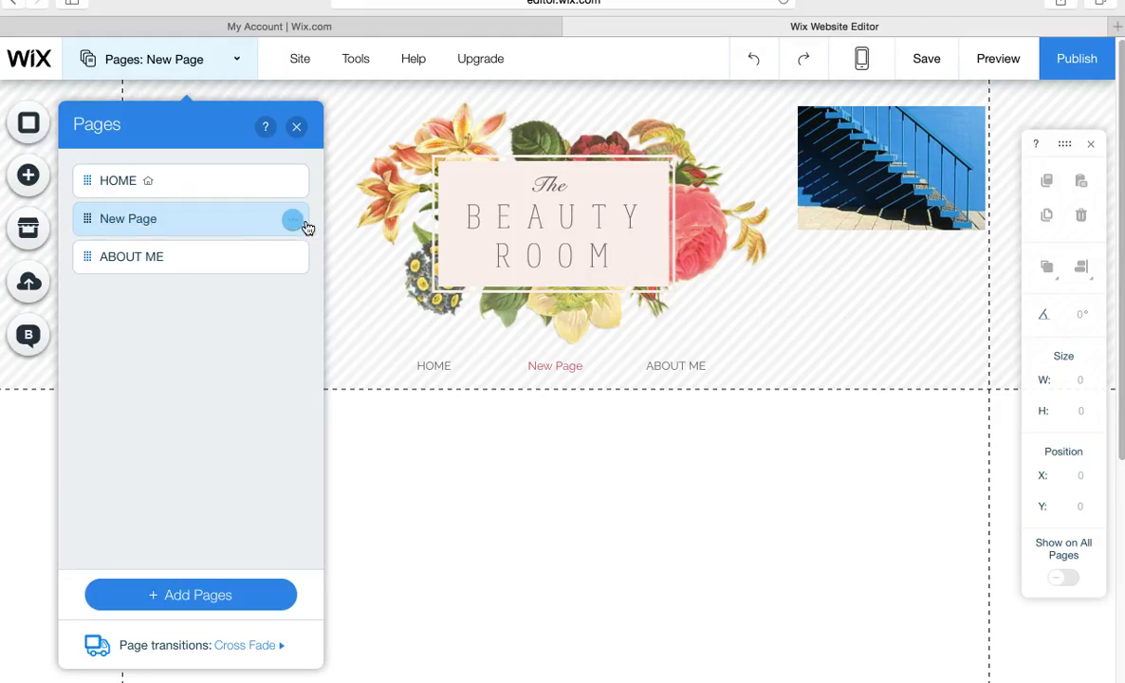
pyautogui.click(195, 182)
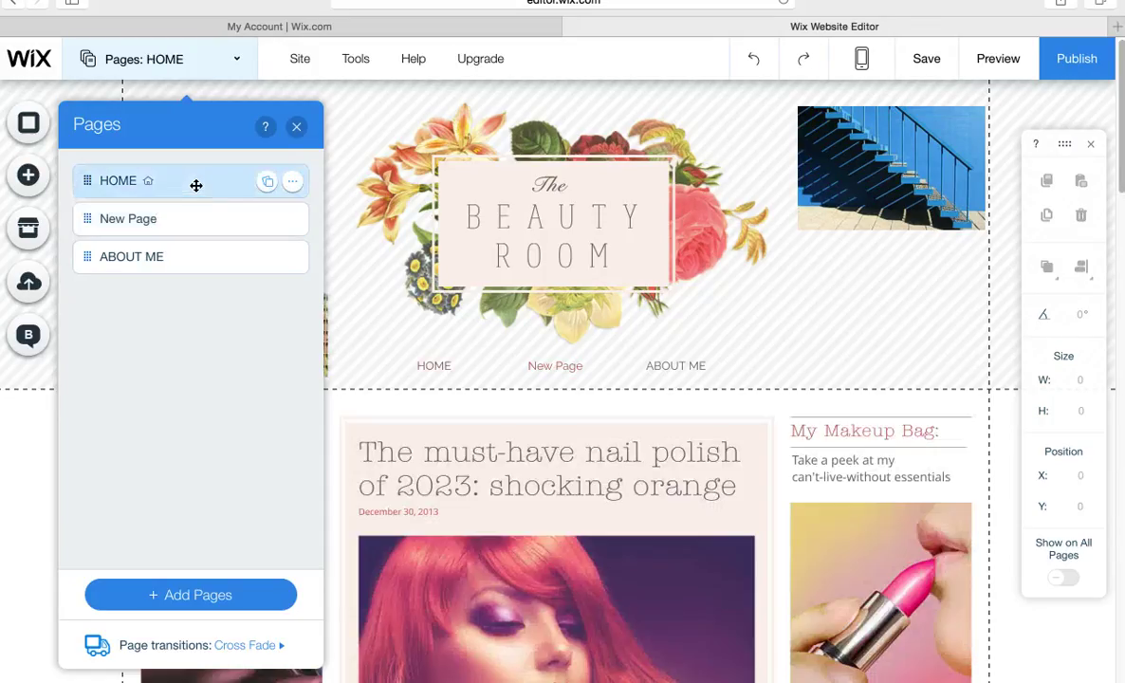
pyautogui.click(195, 252)
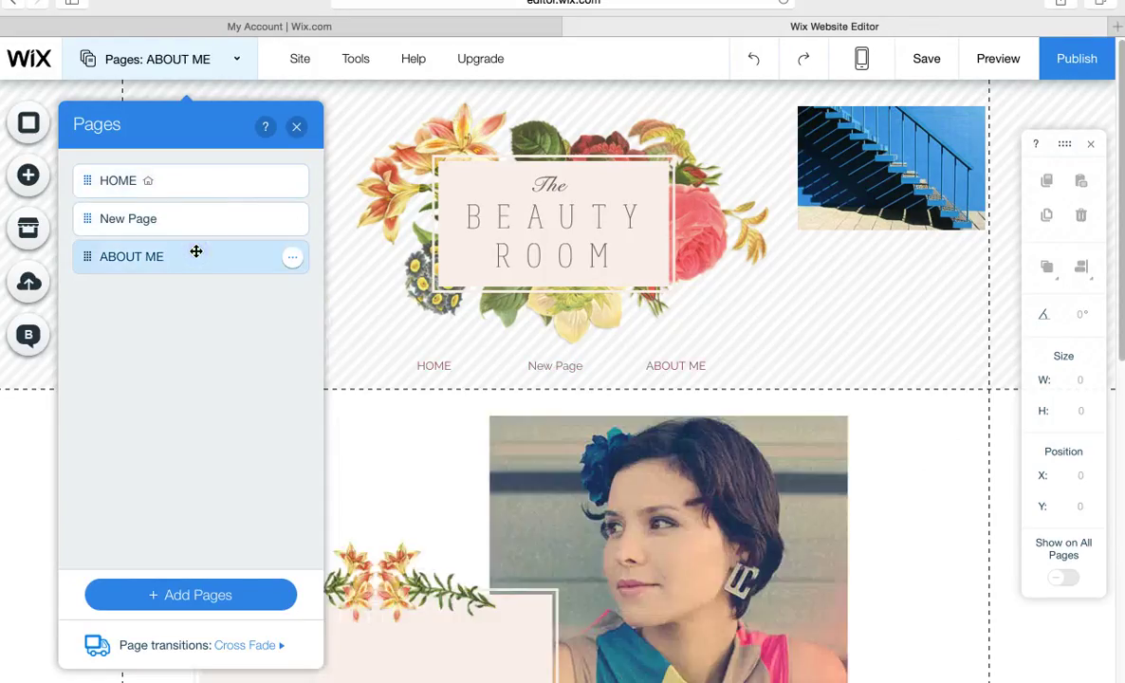
pyautogui.click(196, 219)
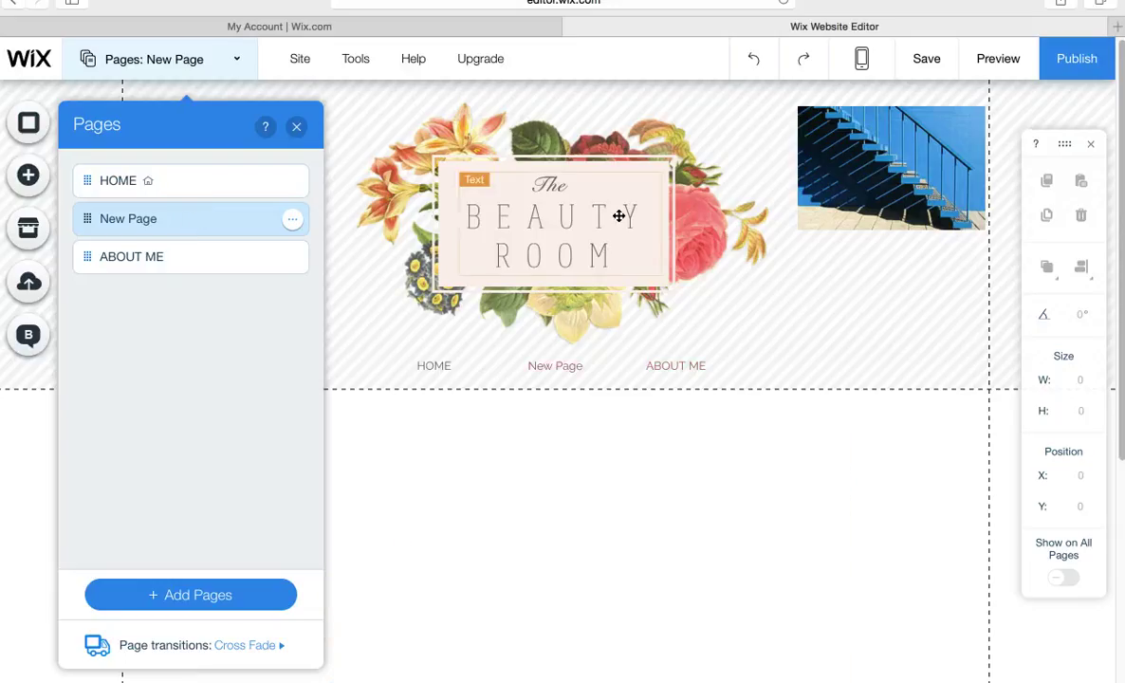
pyautogui.click(686, 576)
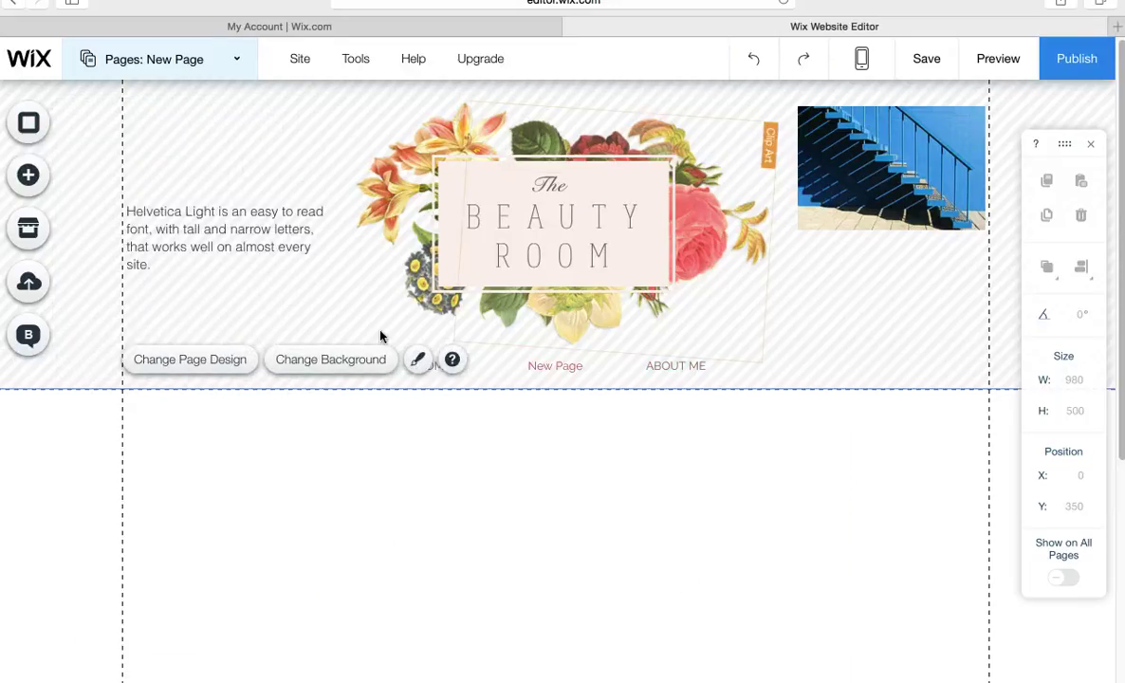
pyautogui.click(43, 182)
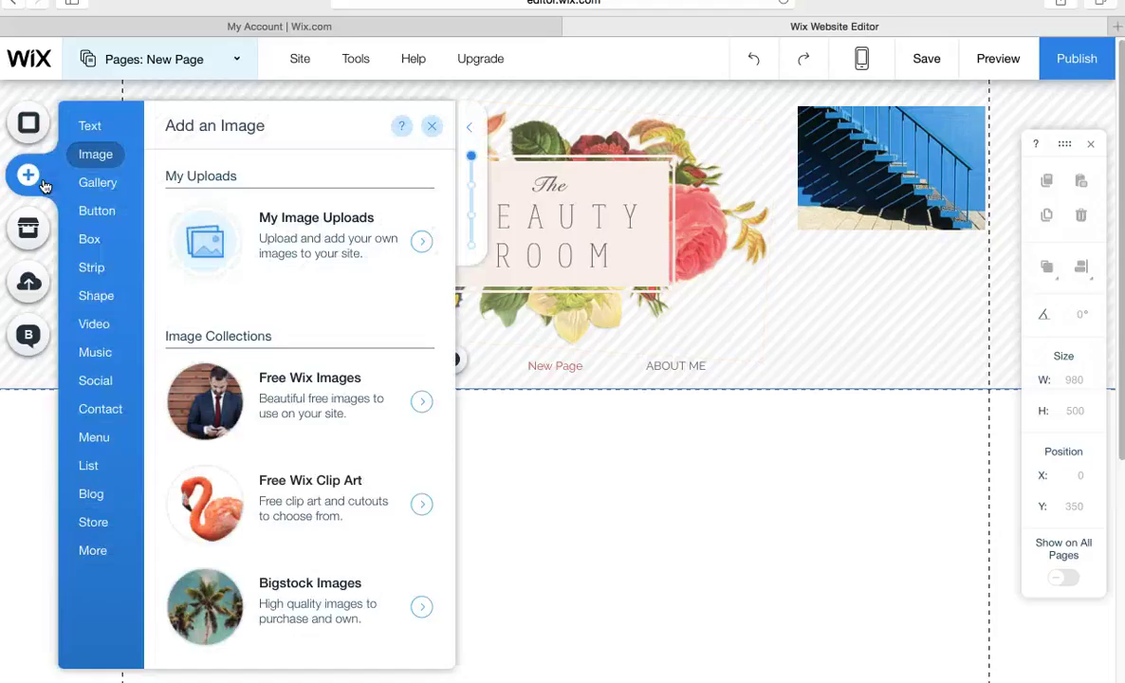
pyautogui.click(91, 122)
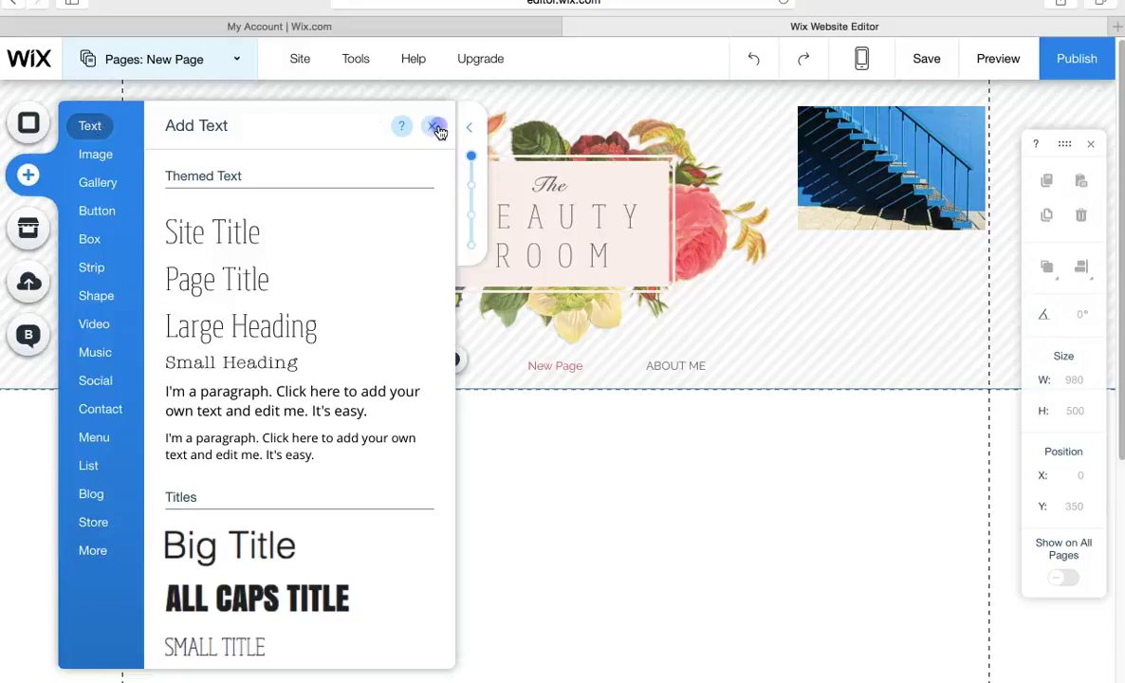
pyautogui.click(432, 125)
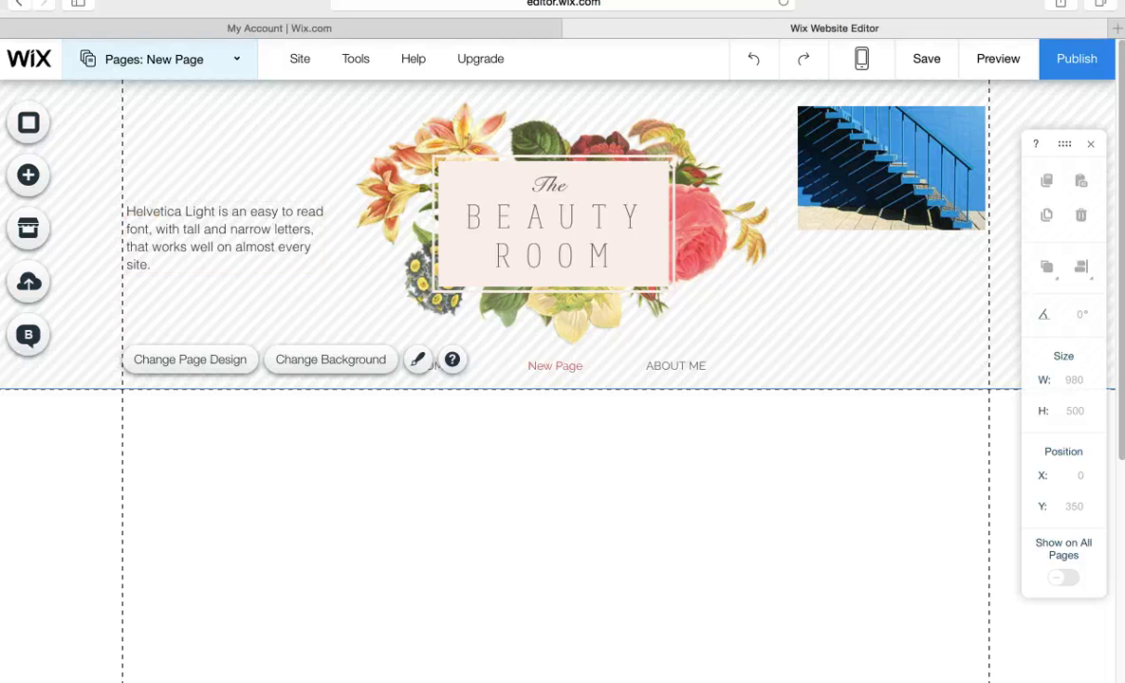
pyautogui.moveTo(119, 13)
pyautogui.click(48, 20)
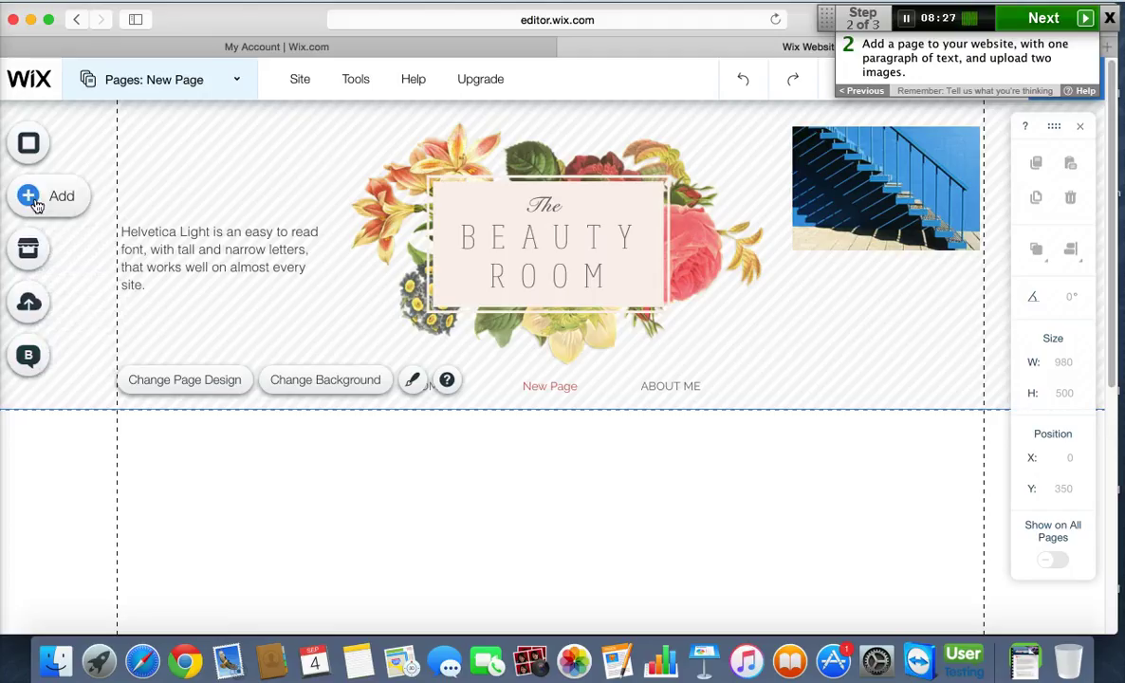
pyautogui.click(31, 198)
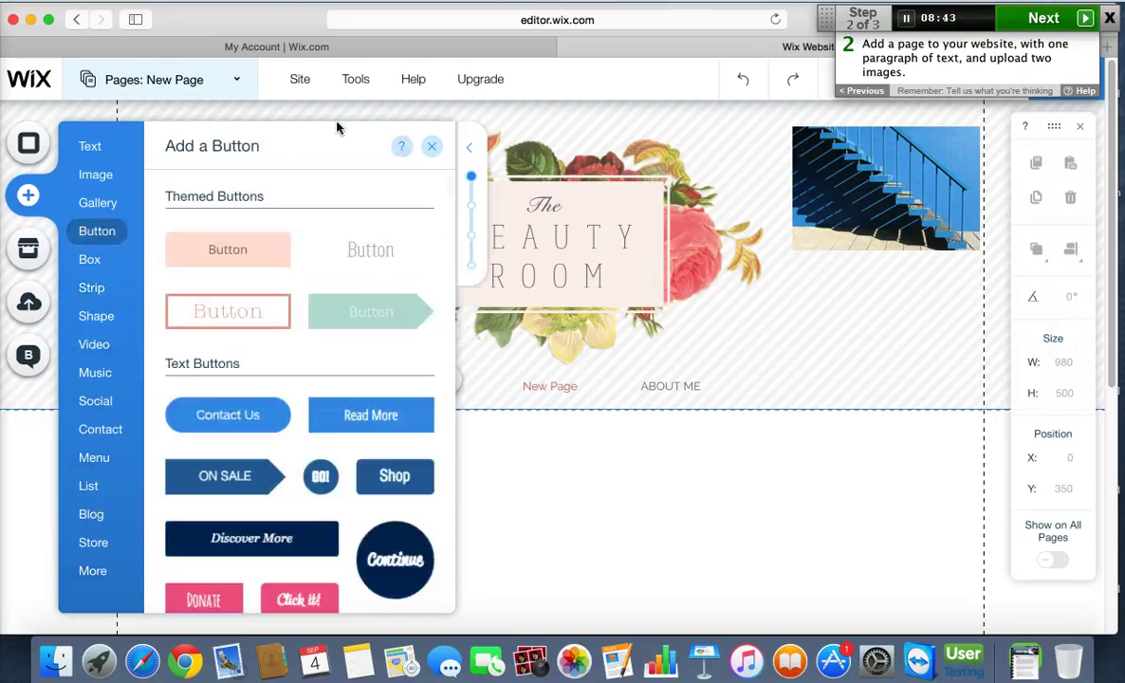
pyautogui.click(431, 148)
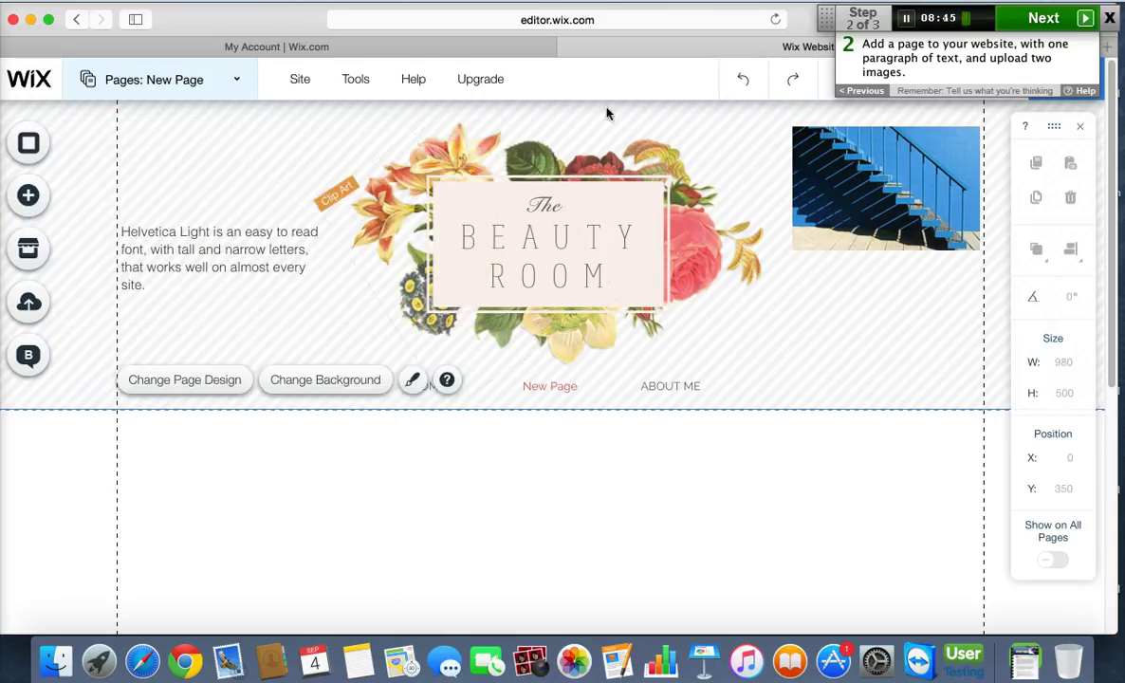
pyautogui.click(1043, 19)
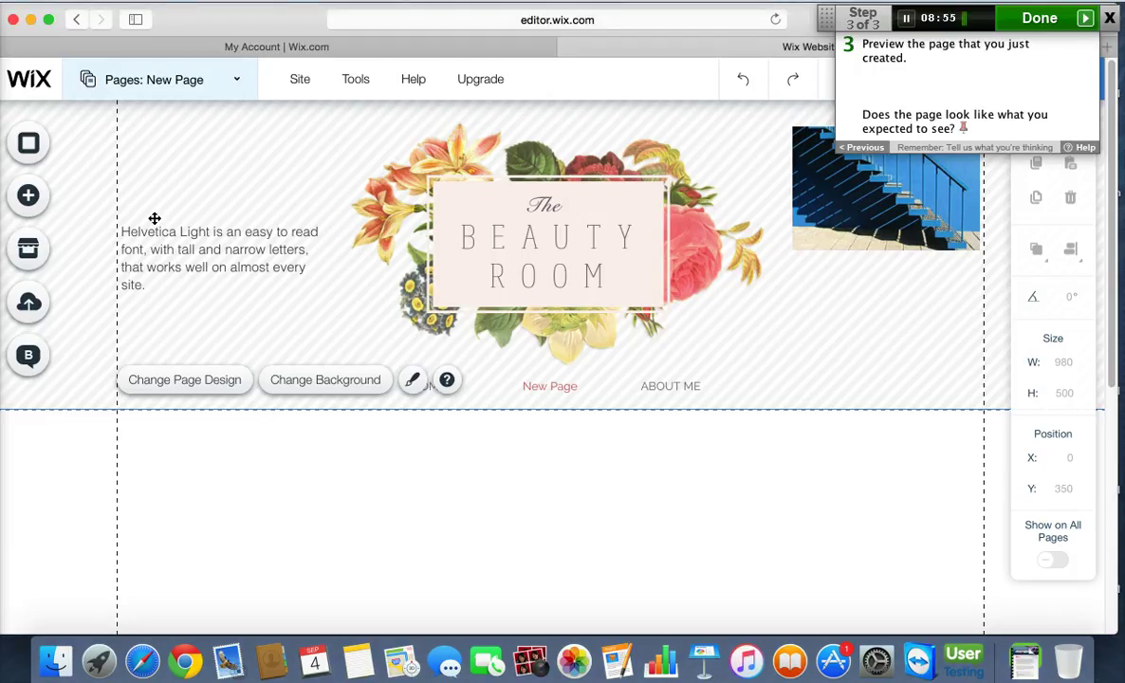
pyautogui.click(48, 21)
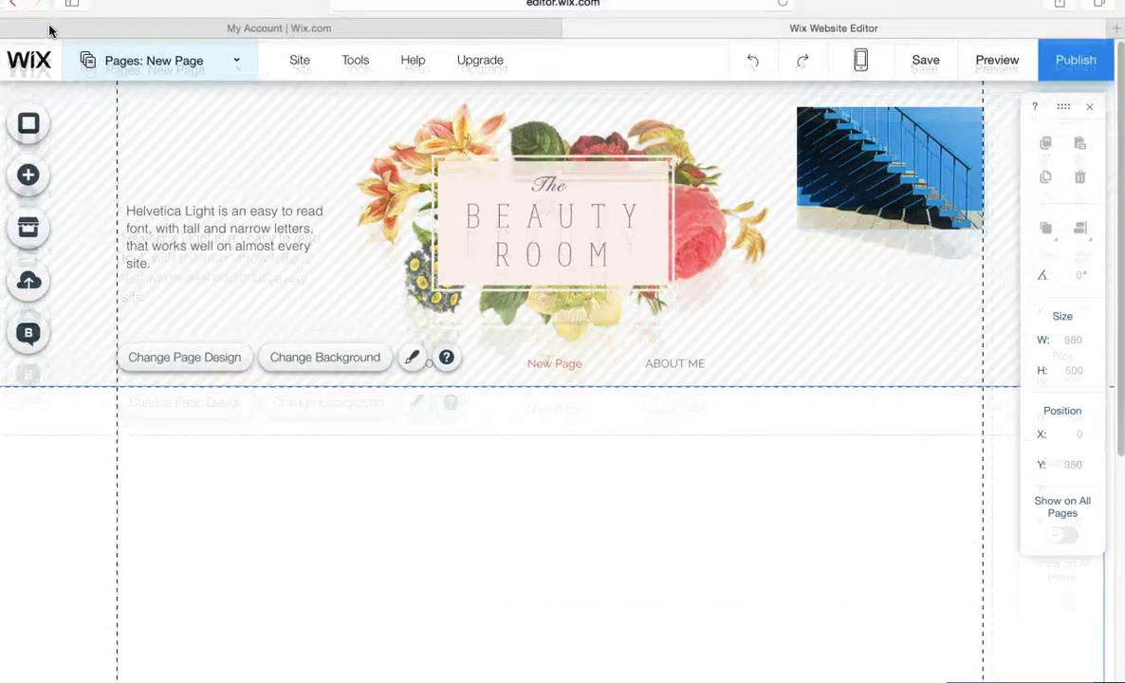
# Add the Sunny Motel free Wix image to New Page.
pyautogui.click(28, 177)
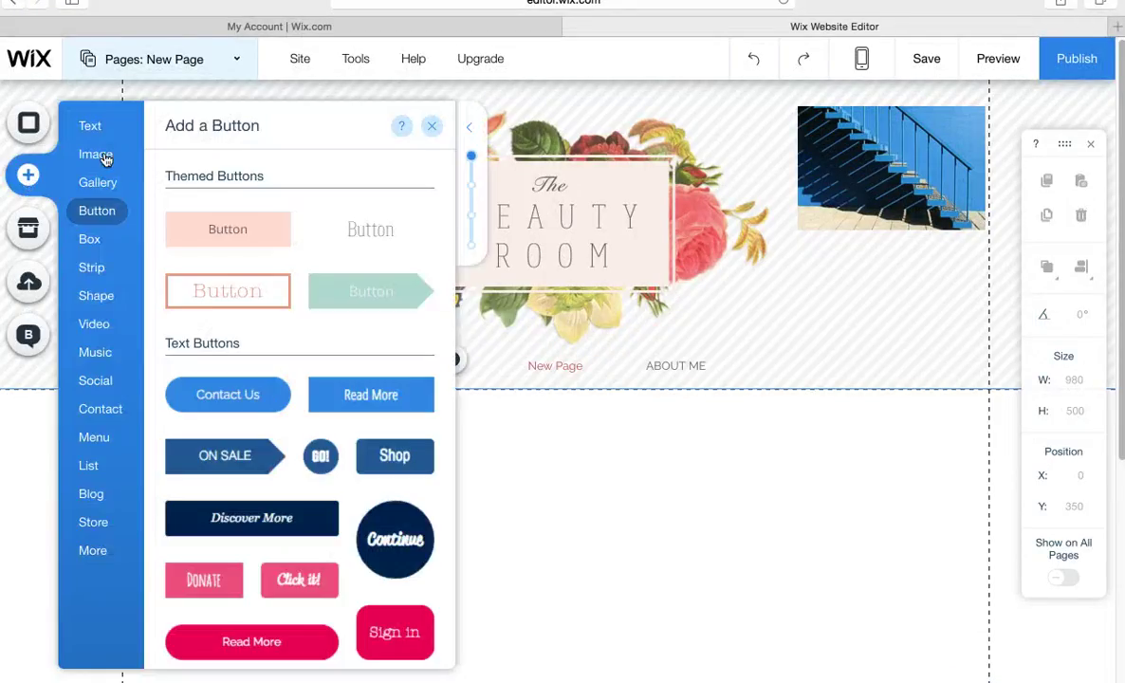
pyautogui.click(105, 156)
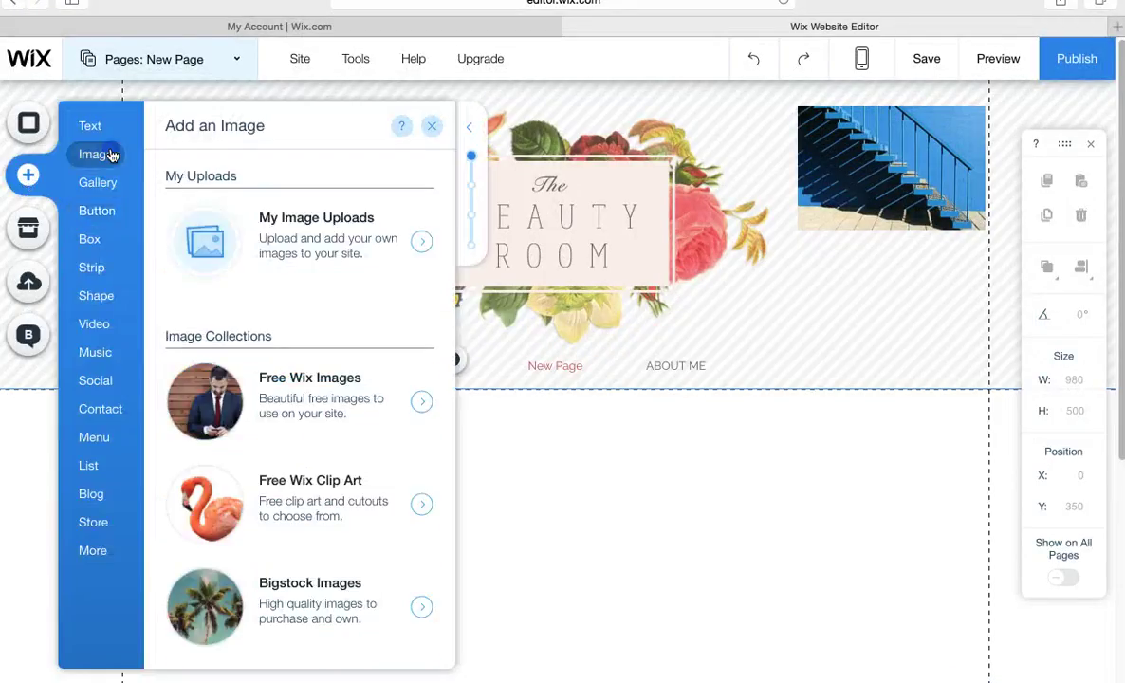
pyautogui.click(326, 415)
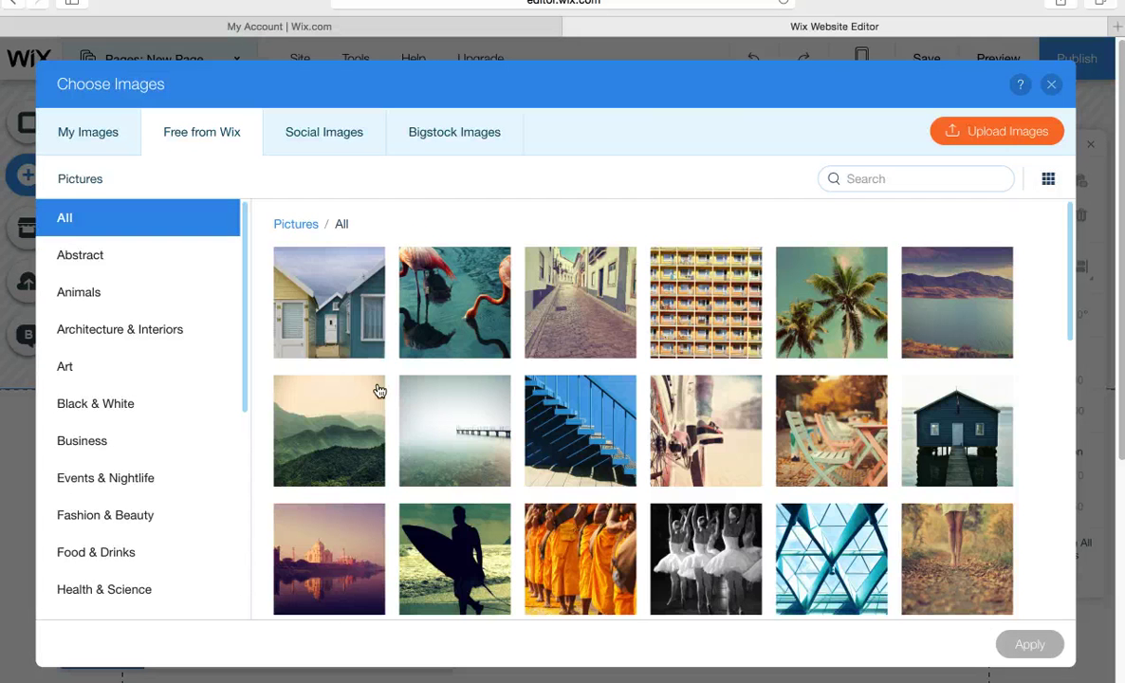
pyautogui.click(687, 284)
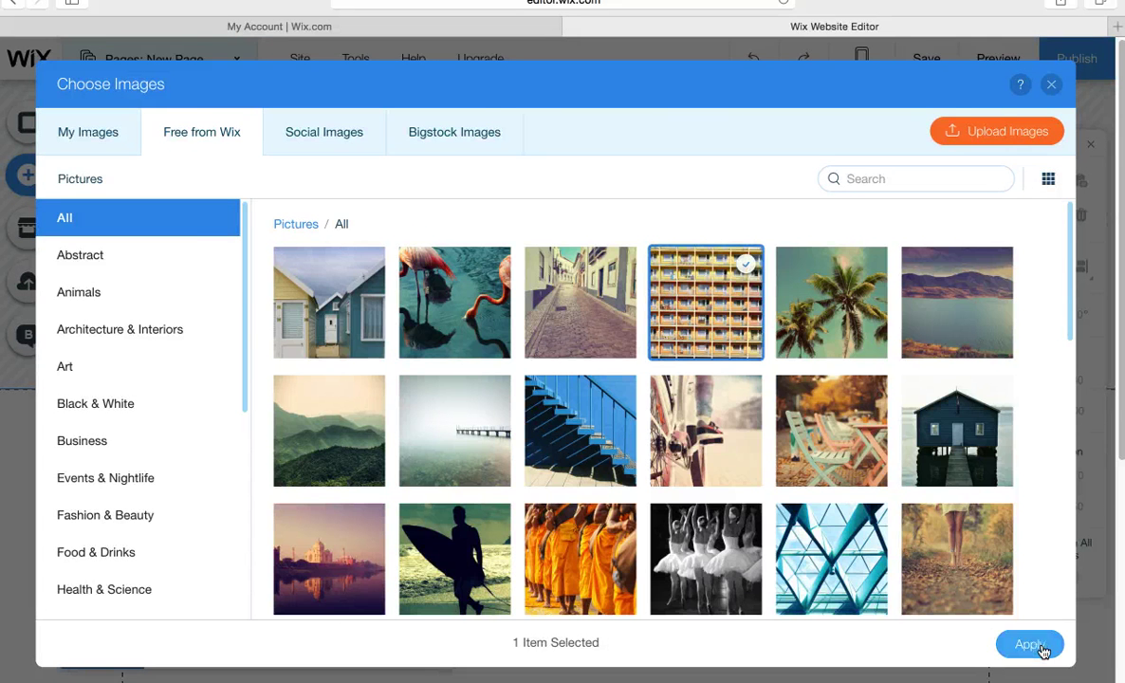
pyautogui.click(1012, 649)
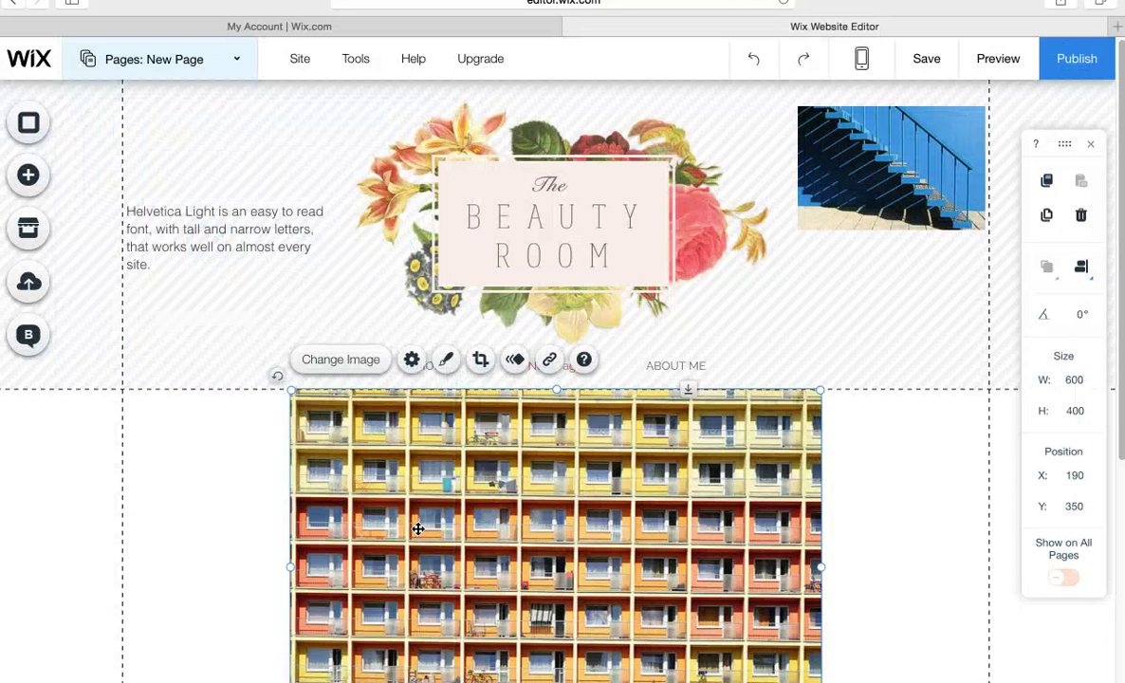
# Shrink the motel photo to a small thumbnail and move it to the lower left.
pyautogui.moveTo(540, 511); pyautogui.dragTo(540, 350)
pyautogui.moveTo(291, 582); pyautogui.dragTo(299, 579)
pyautogui.moveTo(450, 443); pyautogui.dragTo(553, 292)
pyautogui.moveTo(710, 269); pyautogui.dragTo(362, 589)
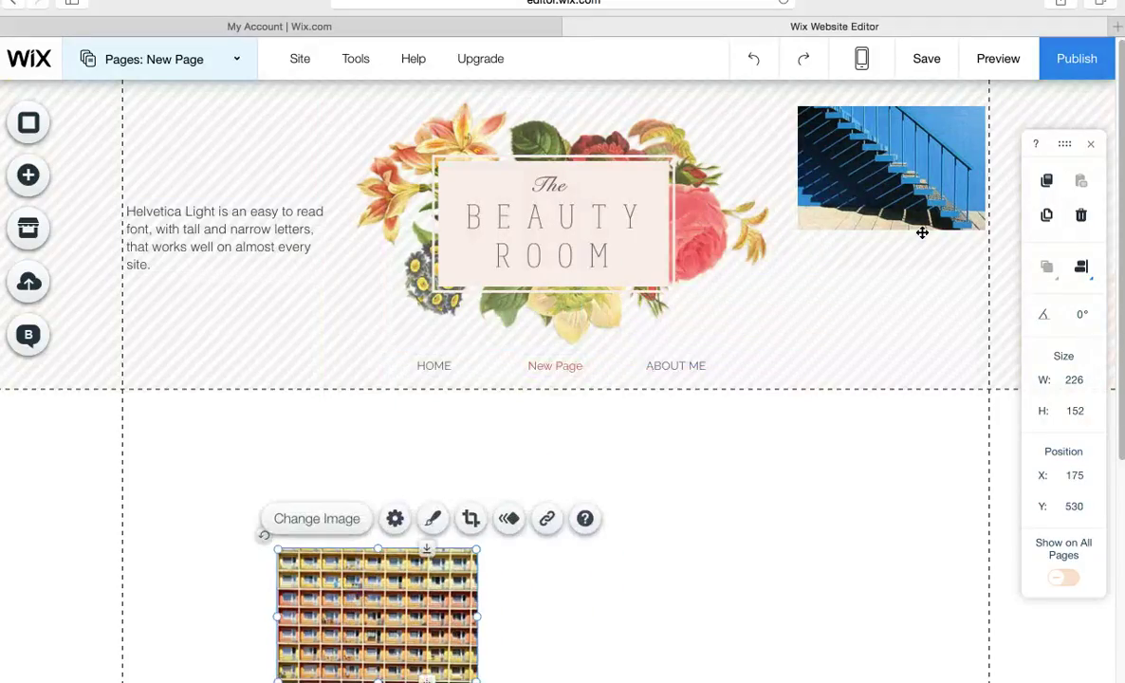
# Move the stairs photo beside the motel photo and the paragraph above them, then preview the page.
pyautogui.click(910, 177)
pyautogui.moveTo(910, 176); pyautogui.dragTo(762, 630)
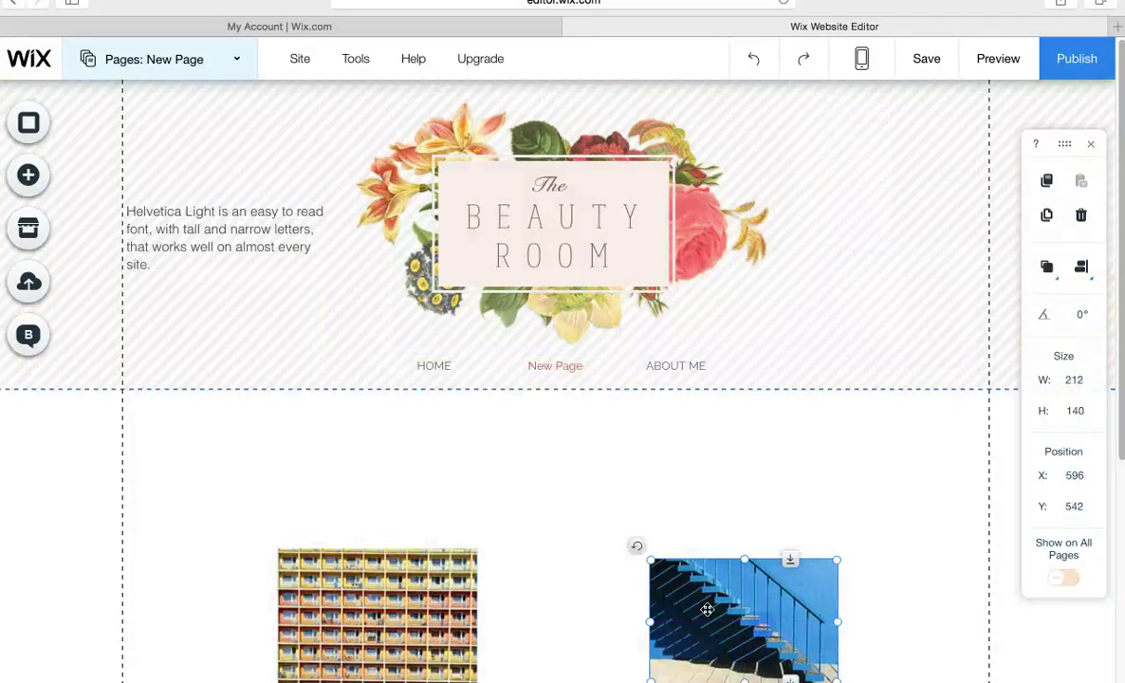
pyautogui.moveTo(229, 238); pyautogui.dragTo(562, 465)
pyautogui.click(324, 481)
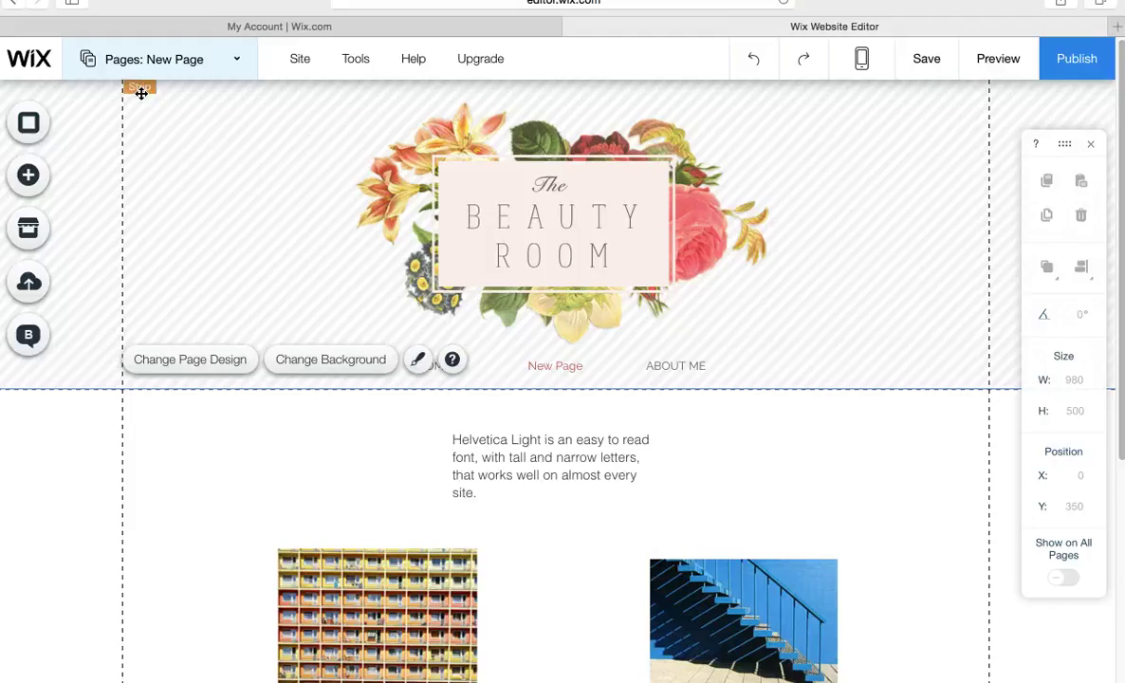
pyautogui.moveTo(300, 58)
pyautogui.click(994, 60)
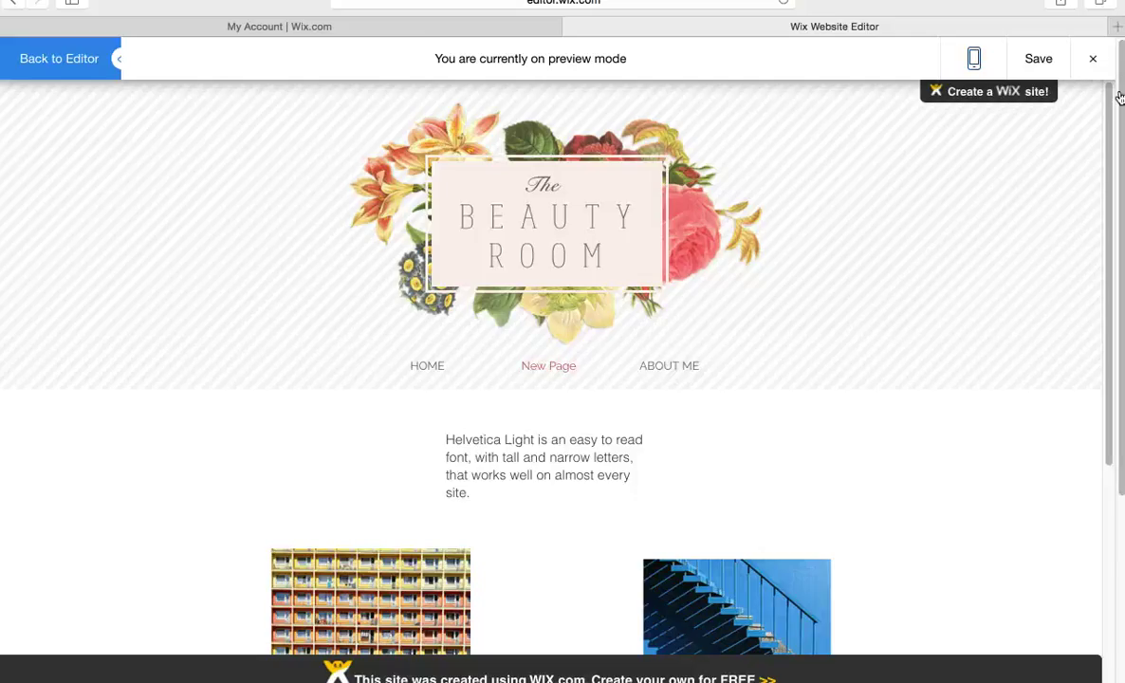
# Scroll through the New Page preview, then go back to the editor.
pyautogui.moveTo(1109, 103); pyautogui.dragTo(1120, 74)
pyautogui.click(11, 6)
pyautogui.moveTo(1108, 227)
pyautogui.mouseDown()
pyautogui.moveTo(1117, 460)
pyautogui.moveTo(1107, 482)
pyautogui.moveTo(1115, 244)
pyautogui.mouseUp()
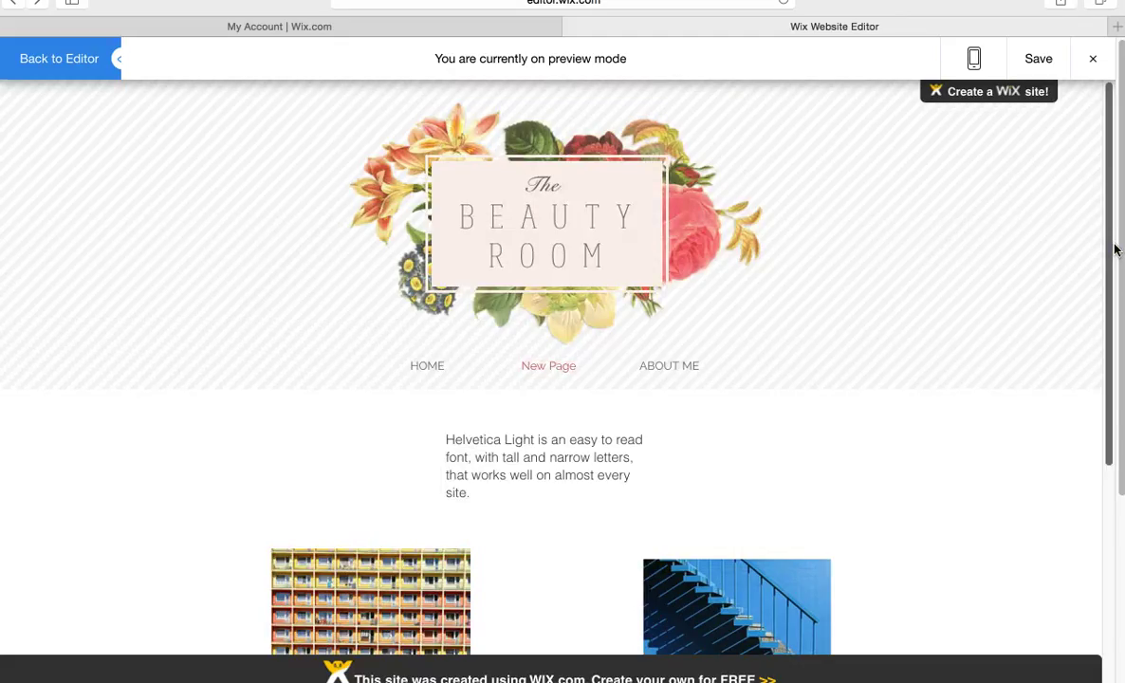
pyautogui.click(73, 57)
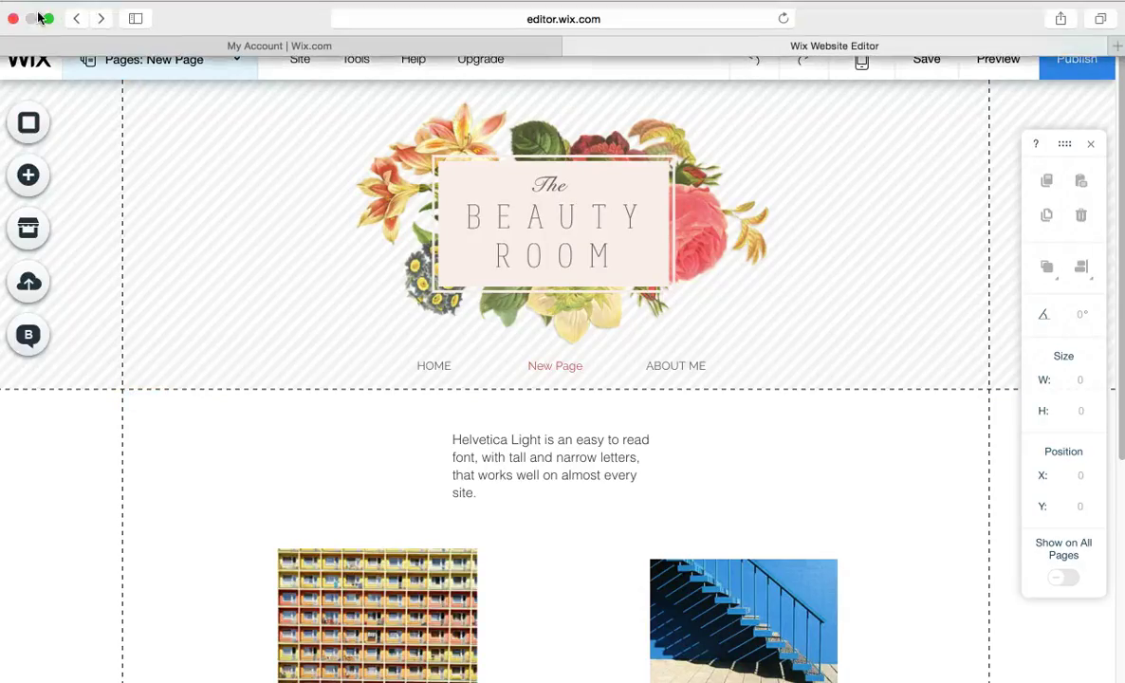
# Exit the browser's full-screen mode and click Done in the task panel.
pyautogui.click(48, 20)
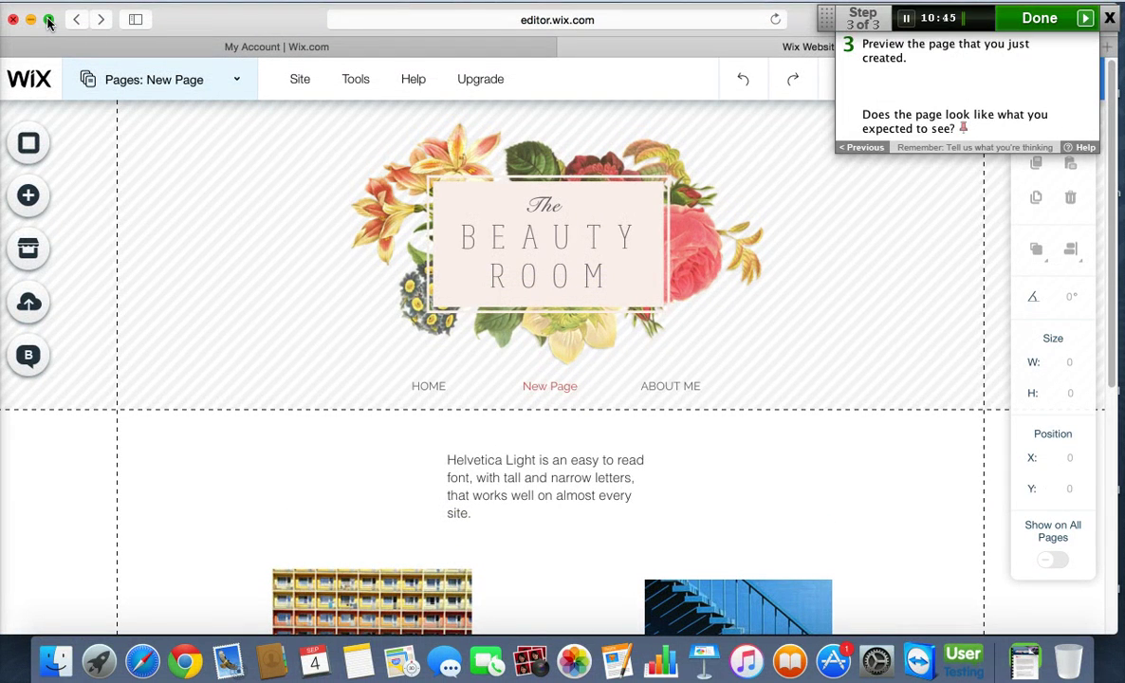
pyautogui.click(1038, 19)
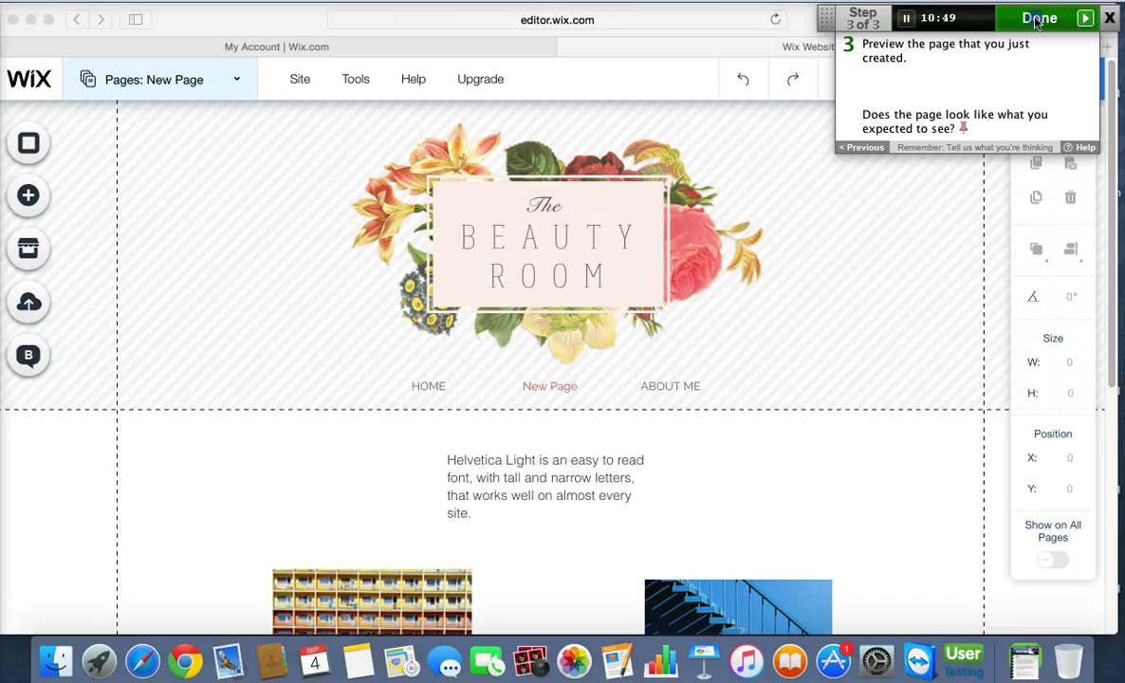